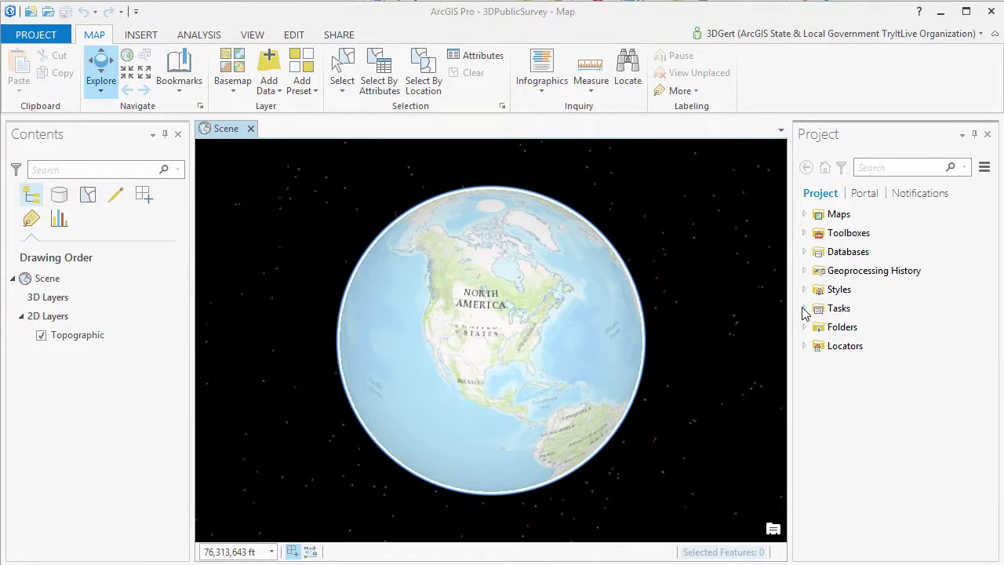
# Run the Publish Survey Response Layer task's first step, creating MyResponses from GeneralQuestions.ini
pyautogui.click(803, 308)
pyautogui.doubleClick(833, 327)
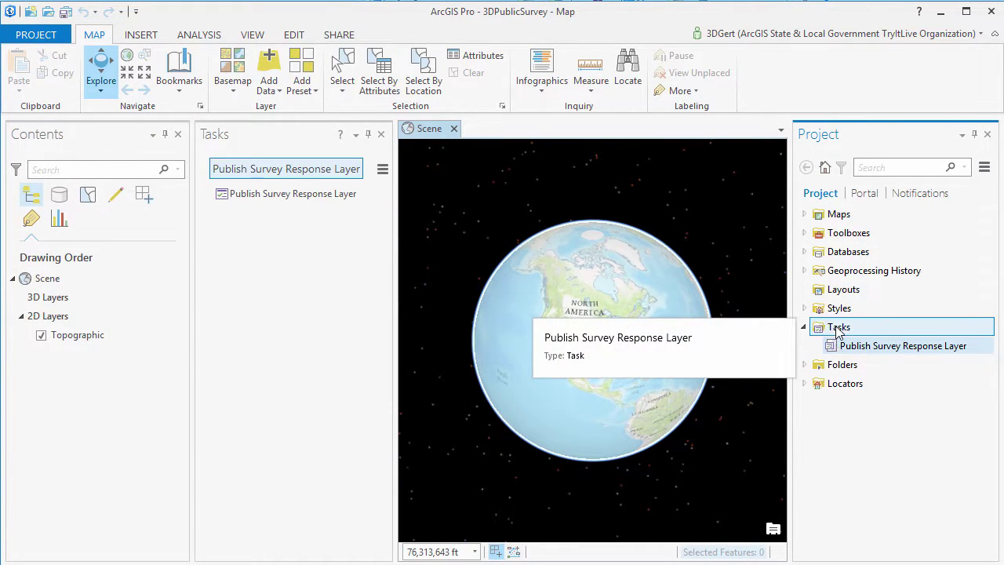
pyautogui.doubleClick(377, 195)
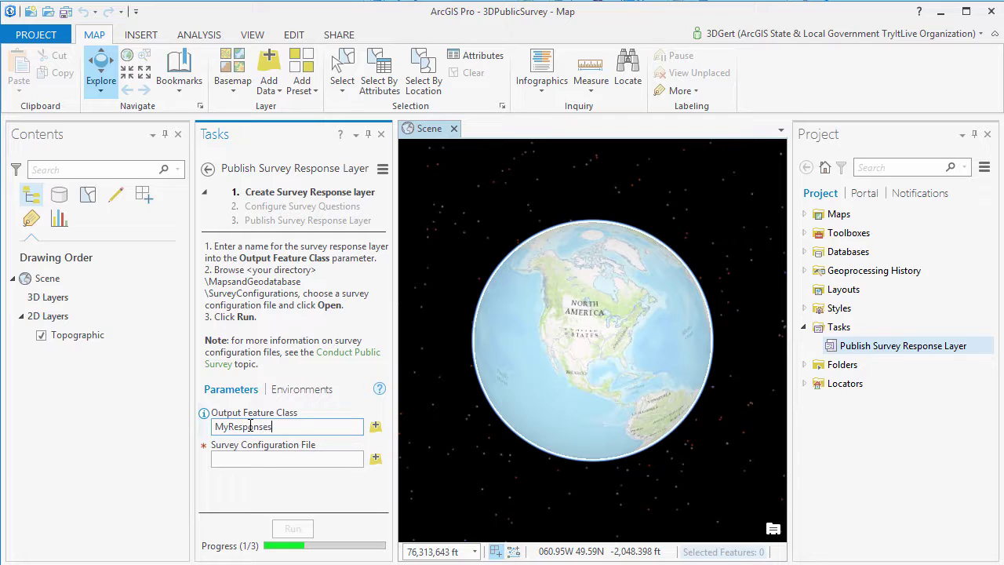
pyautogui.click(375, 458)
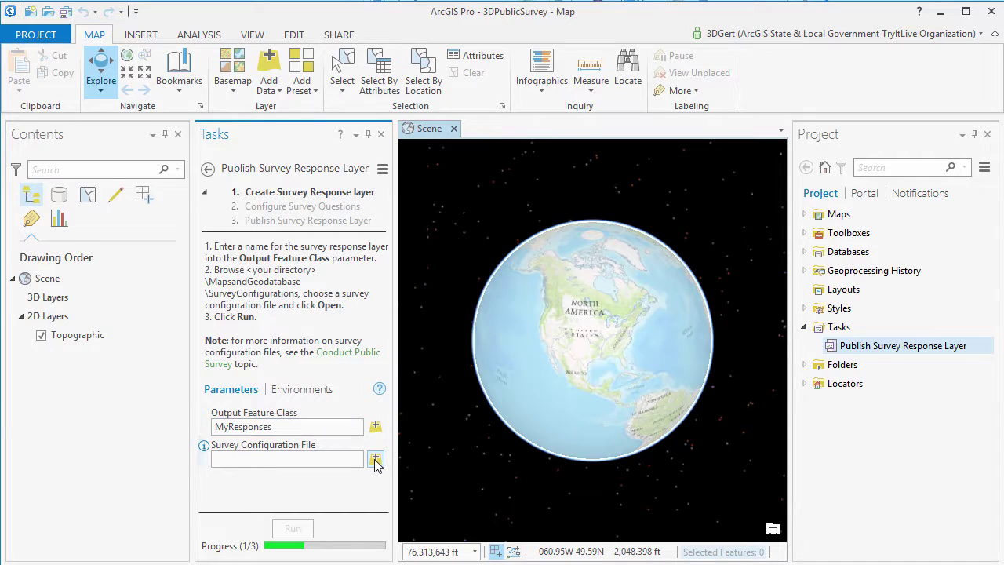
pyautogui.doubleClick(300, 118)
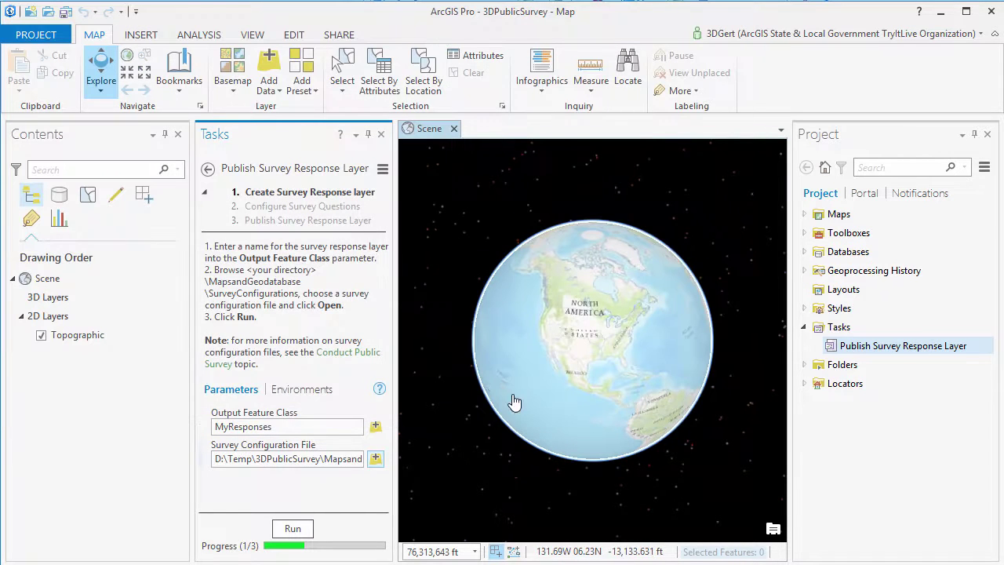
pyautogui.click(287, 533)
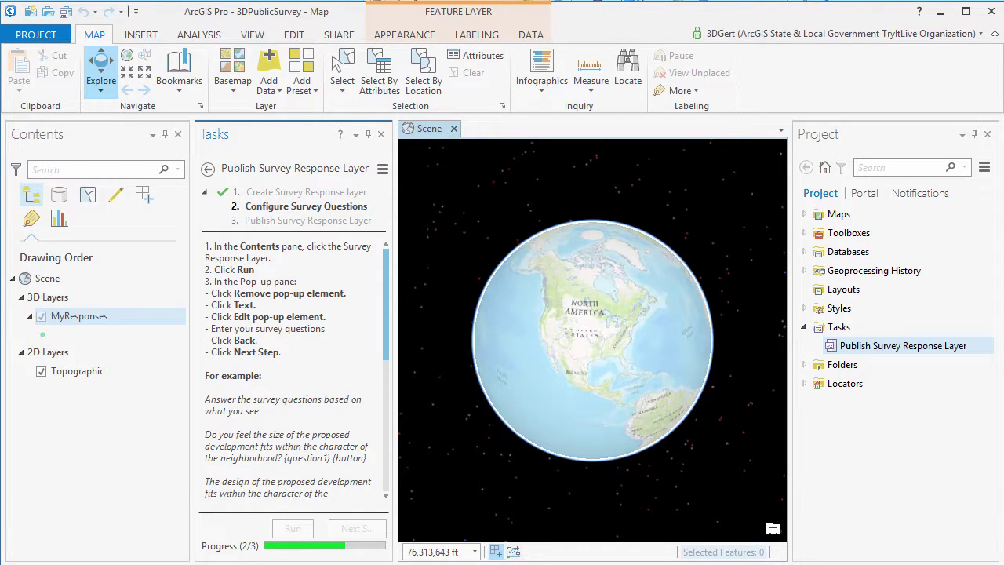
# Replace the MyResponses pop-up's field list with a text element holding the pasted survey questions
pyautogui.click(297, 530)
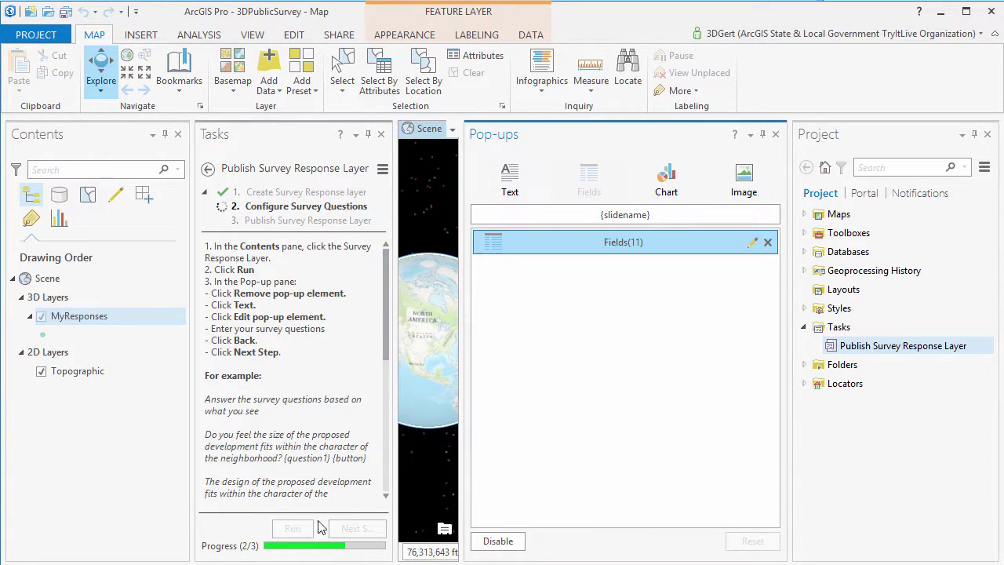
pyautogui.click(767, 241)
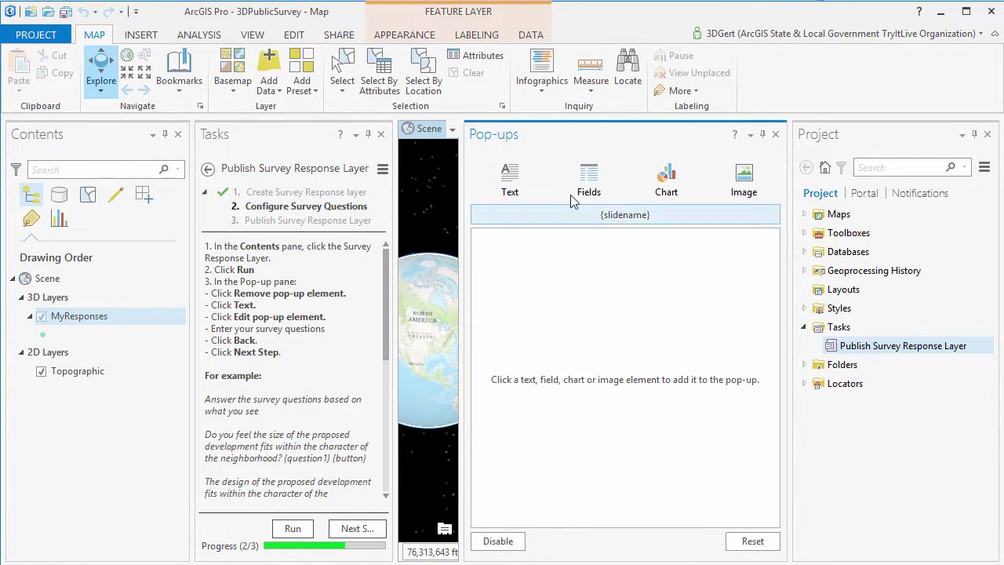
pyautogui.click(511, 188)
pyautogui.click(751, 244)
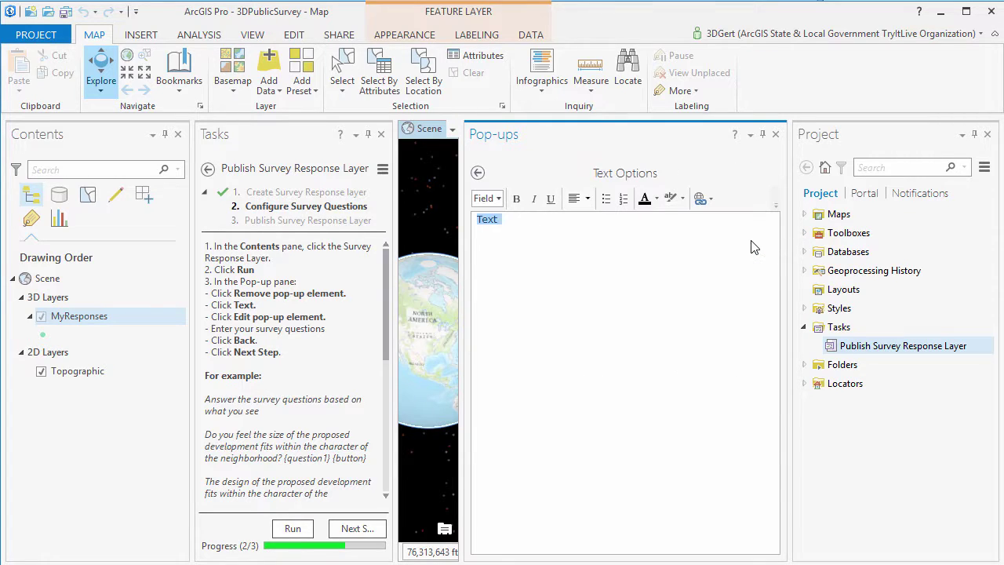
pyautogui.write('Answer the survey questions based on what you see  Do you feel the size of the proposed development fits within the character of the neighborhood? {question1} {button}  The design of the proposed development fits within the character of the neighborhood? {question2} {list}  Does the proposed development block your view of an important location, e.g. park, beach, water, etc.? {question3} {button}  Do you have any additional comments? {comments} {text}')
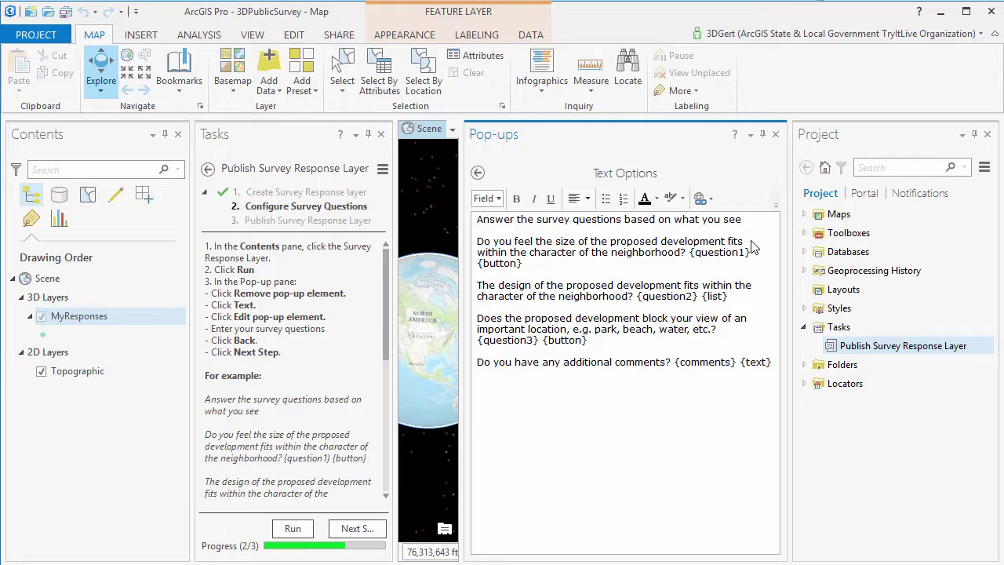
pyautogui.click(478, 173)
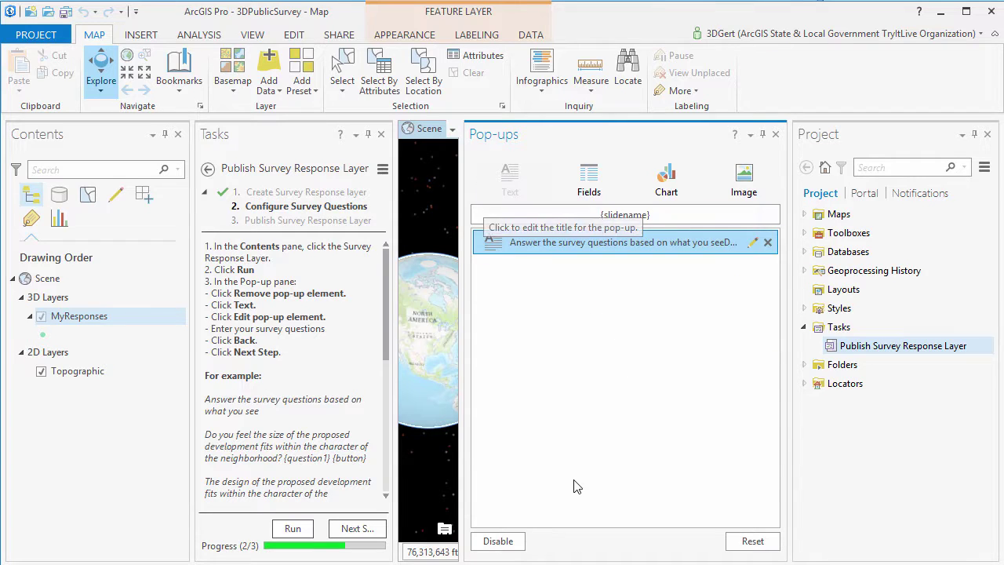
pyautogui.click(775, 134)
pyautogui.click(352, 532)
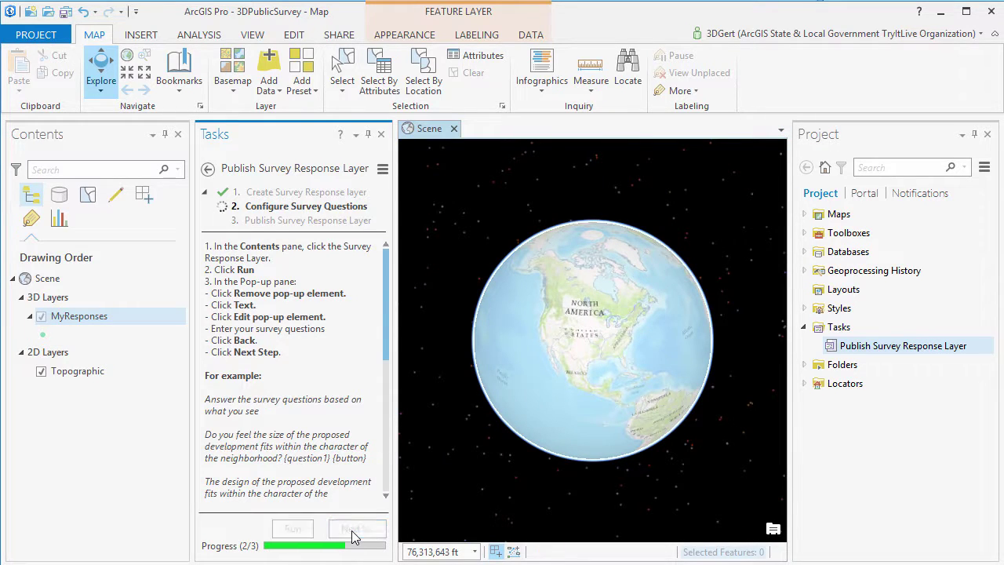
# Move MyResponses into 2D Layers and enable editing on the web layer being shared
pyautogui.moveTo(79, 316); pyautogui.dragTo(78, 372)
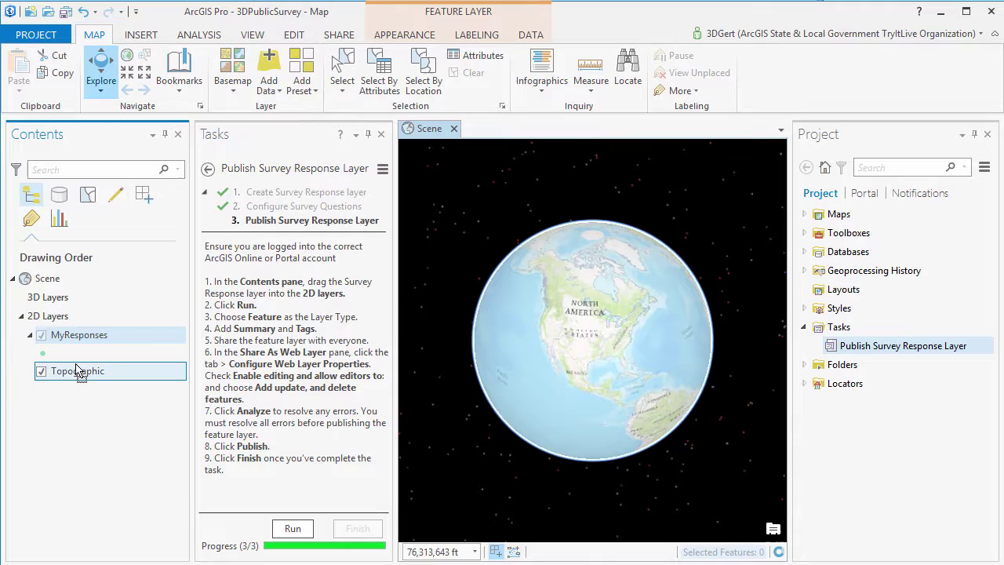
pyautogui.click(284, 531)
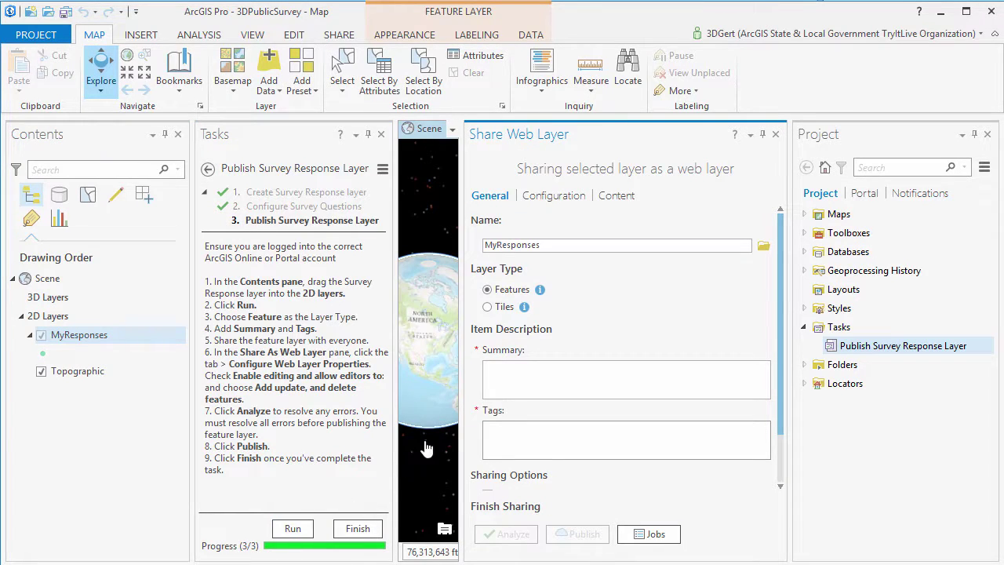
pyautogui.click(555, 198)
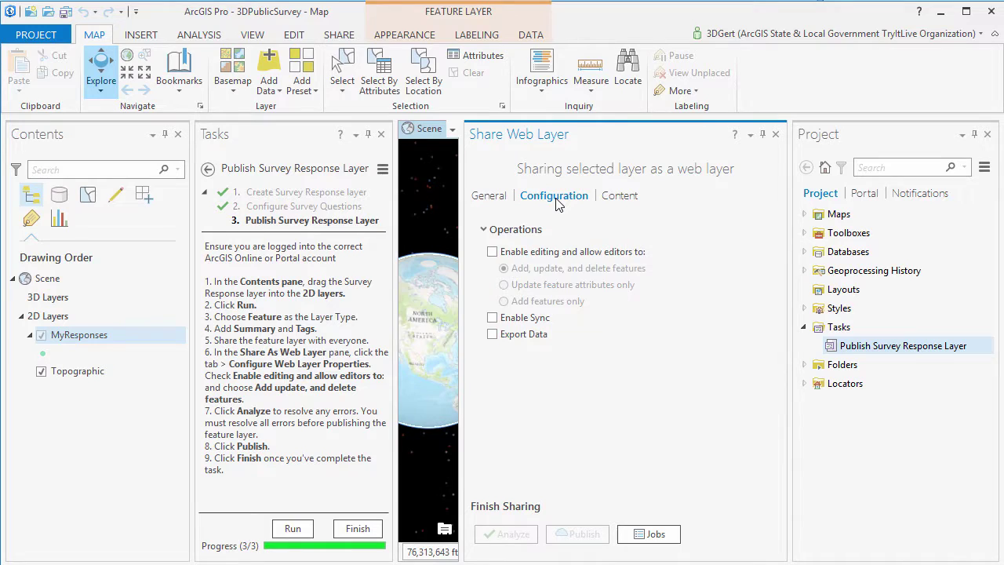
pyautogui.click(516, 257)
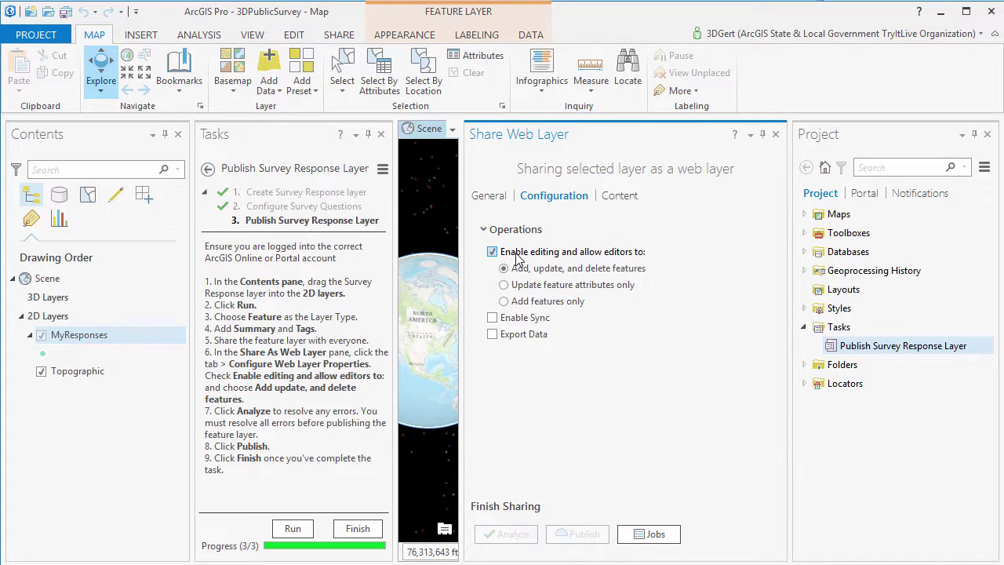
pyautogui.click(494, 195)
# Add summary 'My survey responses' and tags Survey, 3D, share with Everyone, and publish
pyautogui.click(506, 373)
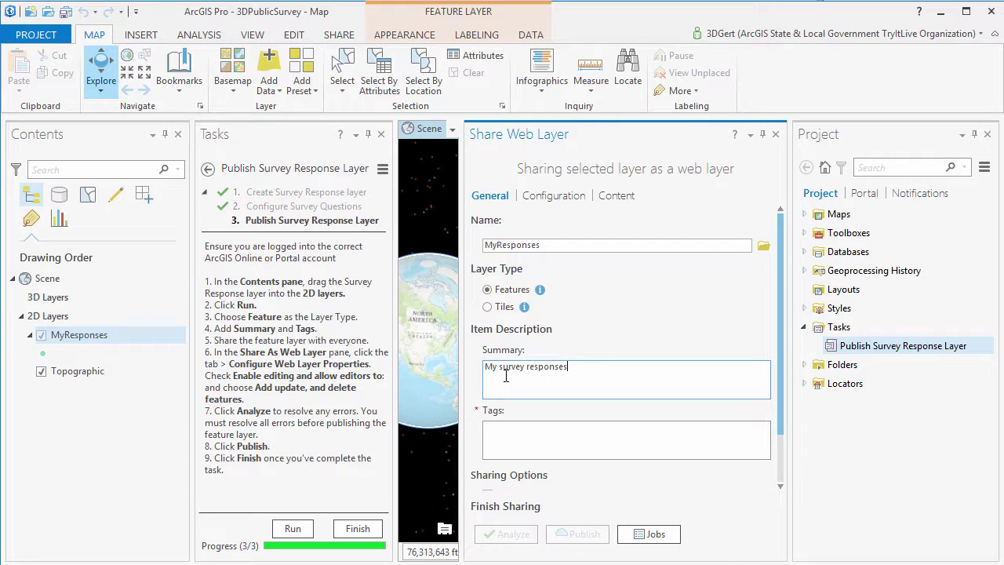
pyautogui.click(541, 452)
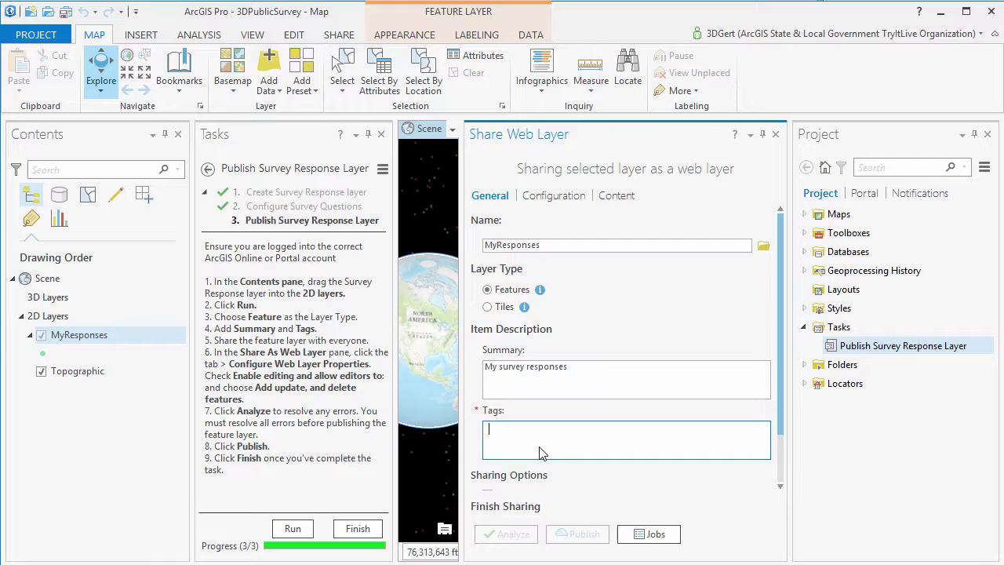
pyautogui.write('Survey, 3D')
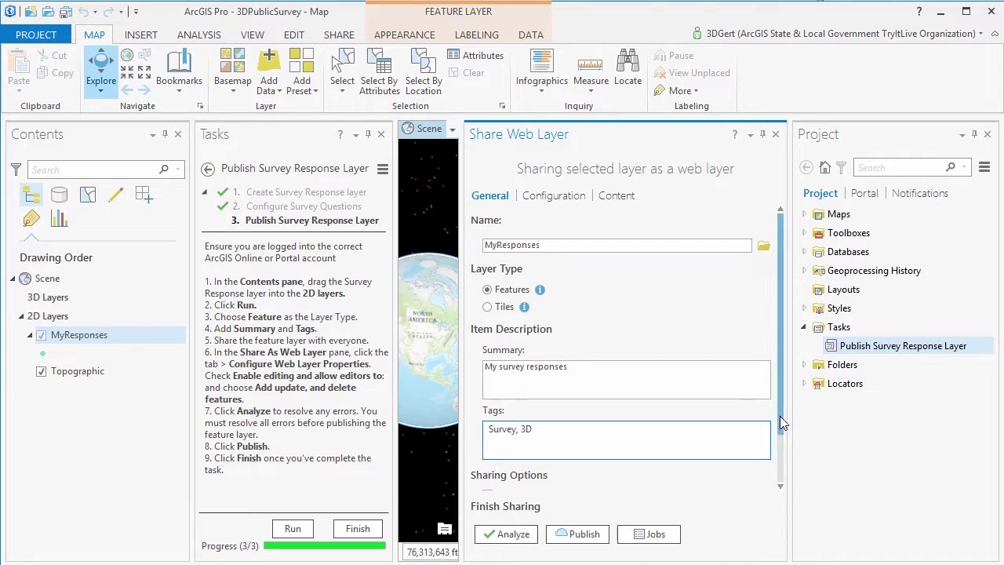
pyautogui.scroll(-2, 780, 416)
pyautogui.click(487, 466)
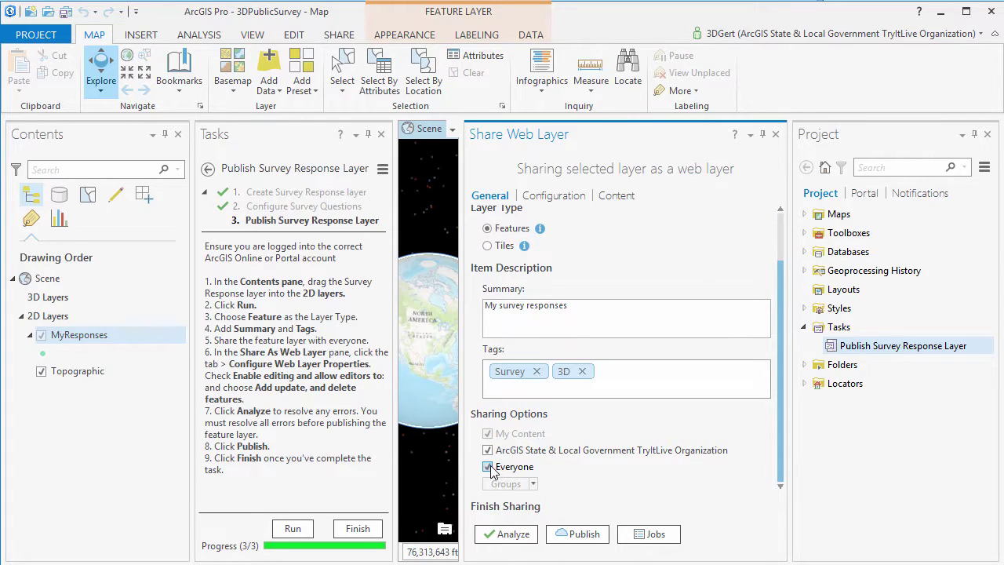
pyautogui.click(581, 534)
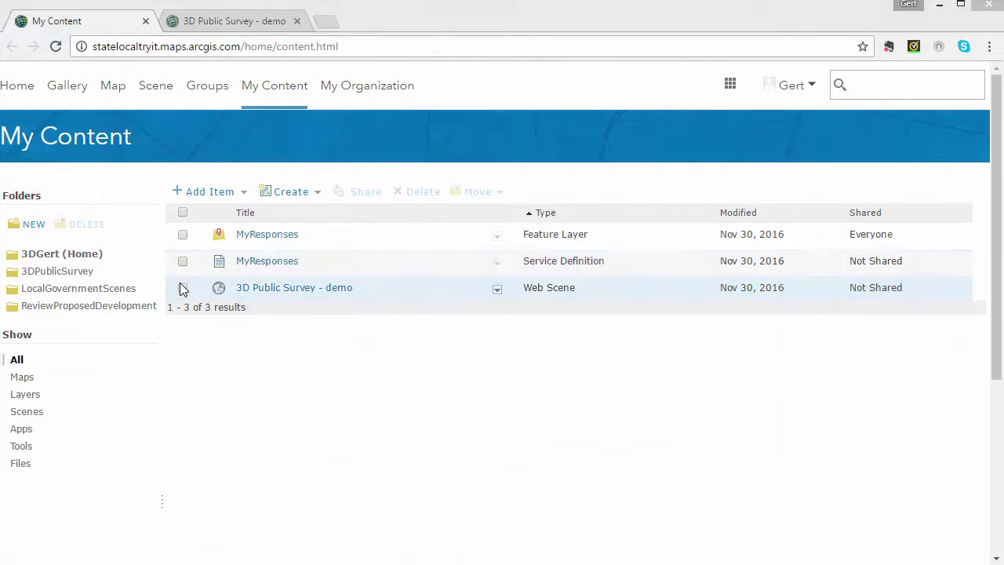
# Share the 3D Public Survey - demo scene with Everyone (public) and open its item page
pyautogui.click(182, 287)
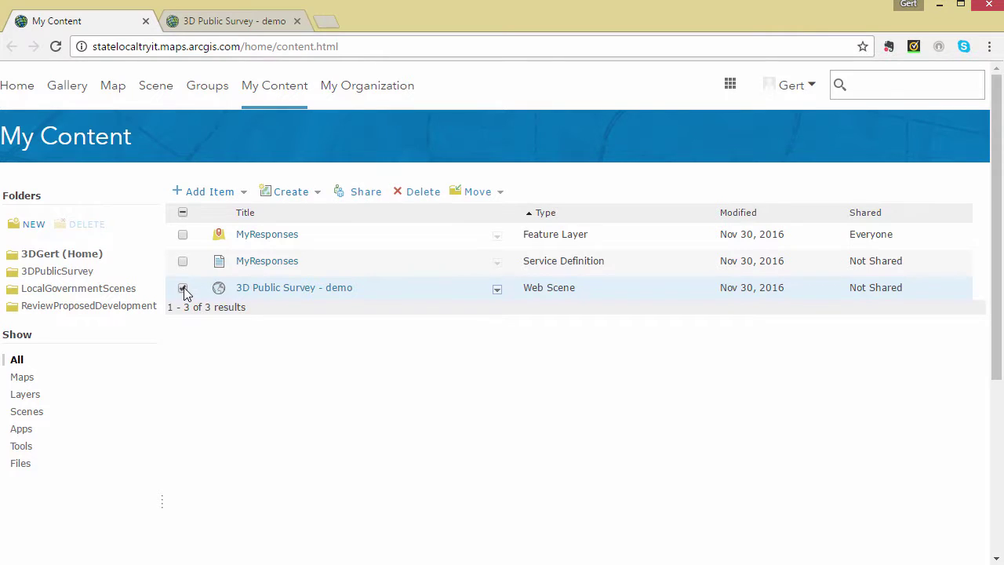
pyautogui.click(370, 201)
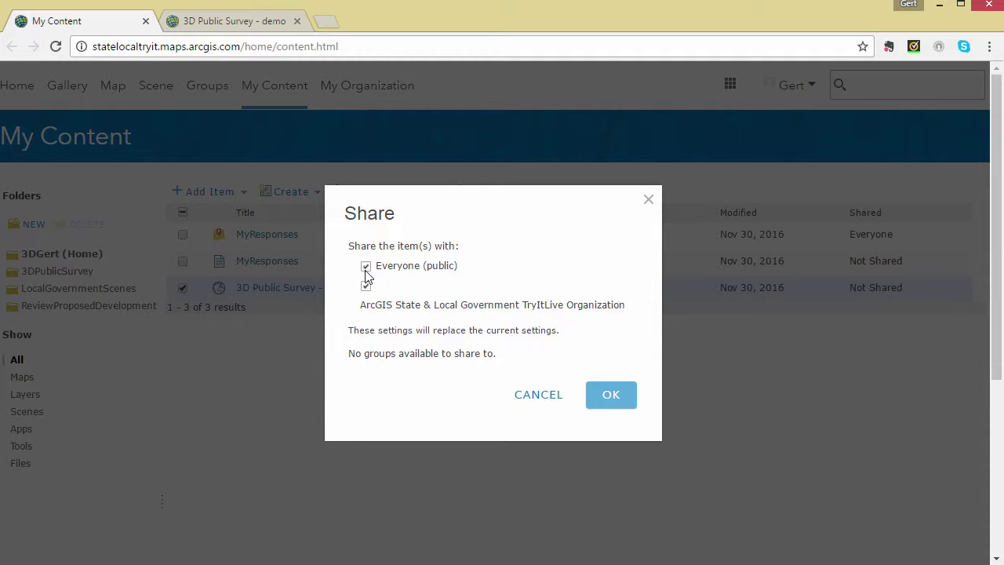
pyautogui.click(610, 394)
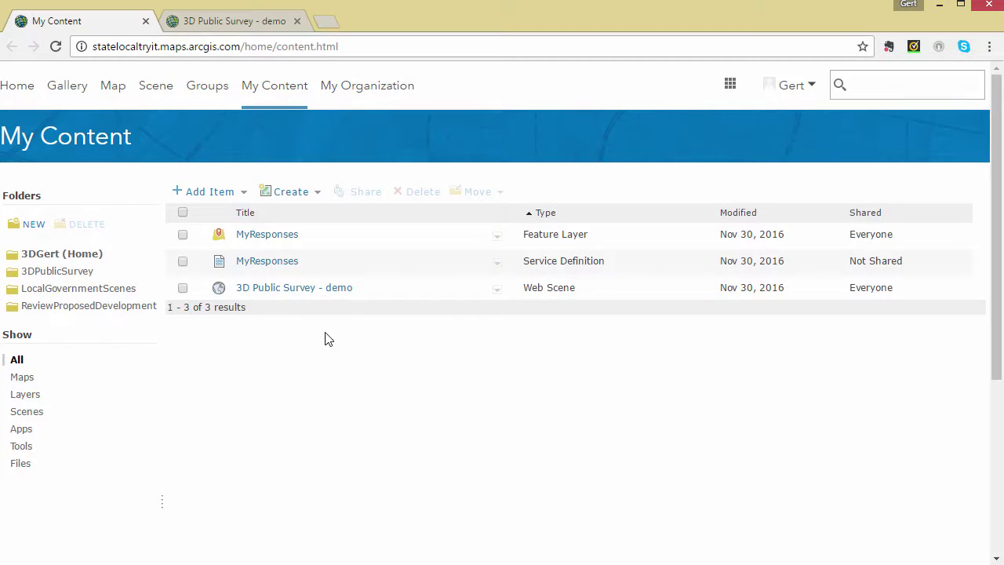
pyautogui.click(300, 291)
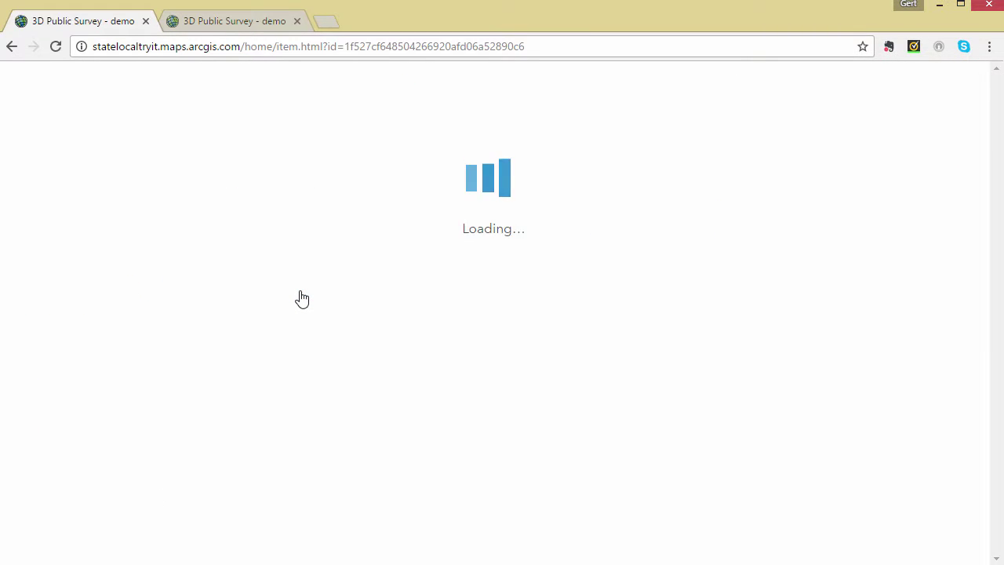
# Paste in a full summary and a three-paragraph survey description, saving each
pyautogui.click(674, 247)
pyautogui.write('3D Public Survey can be used by local governments to engage with the community to solicit structured feedback on for example proposed property developments.')
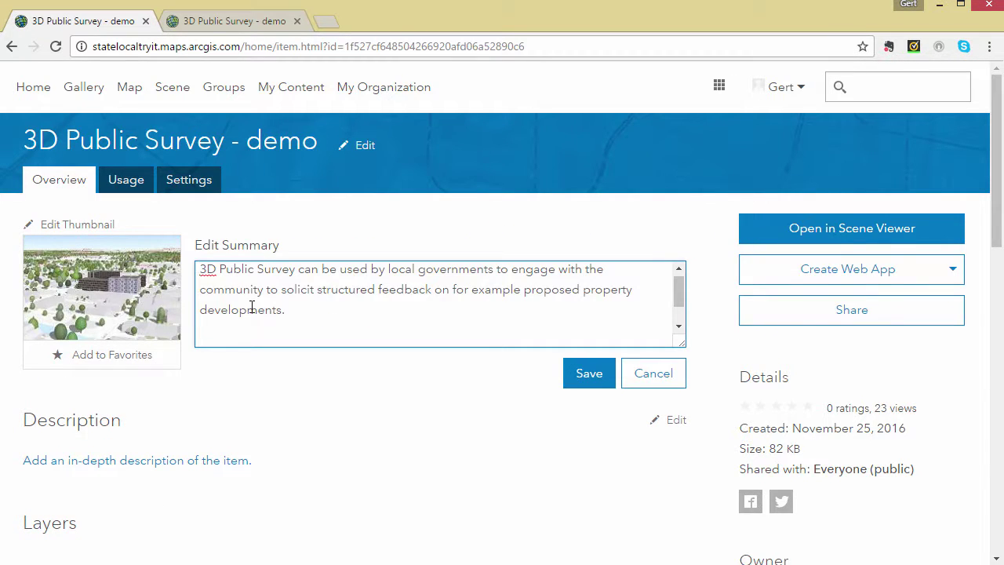
pyautogui.click(589, 374)
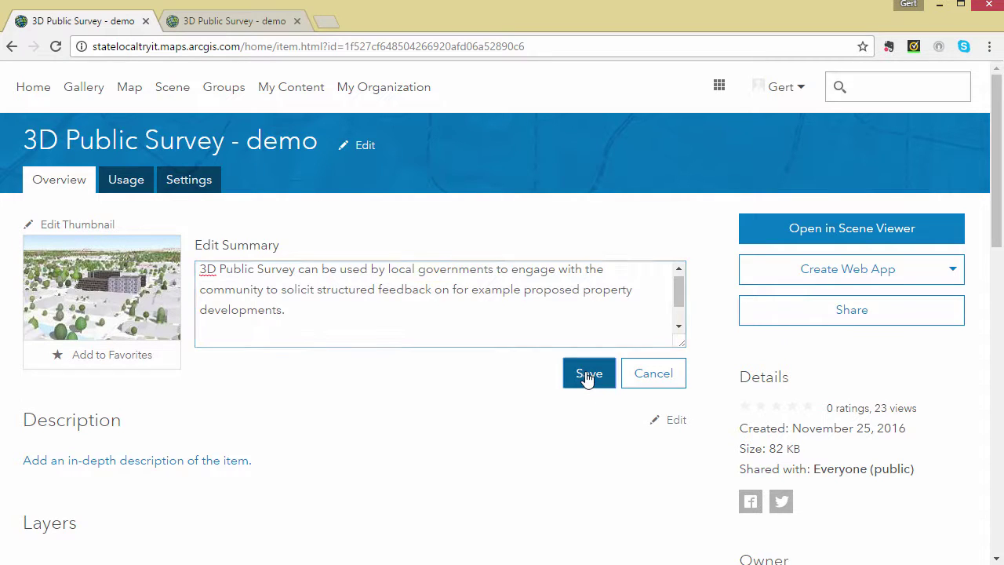
pyautogui.click(674, 430)
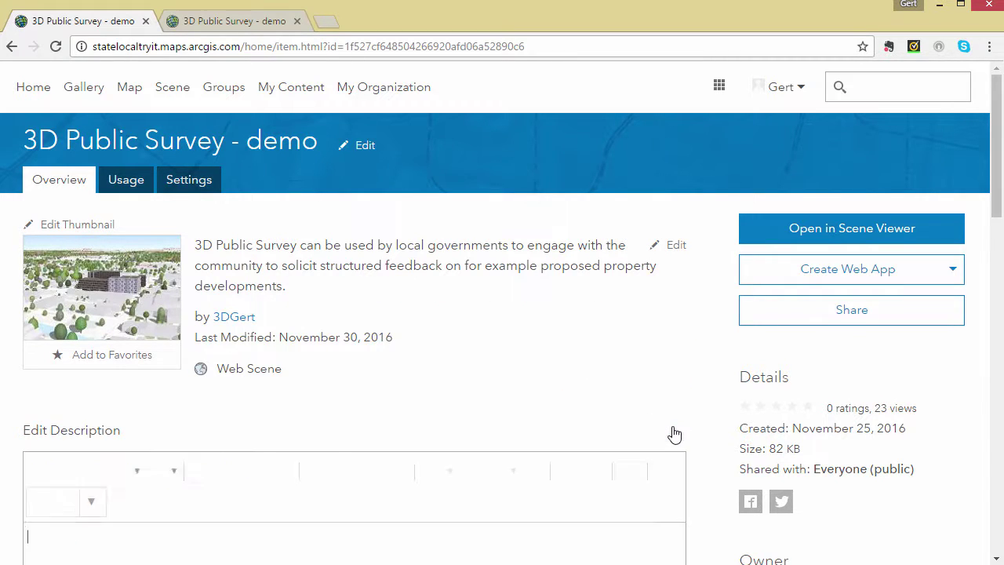
pyautogui.scroll(-3, 998, 271)
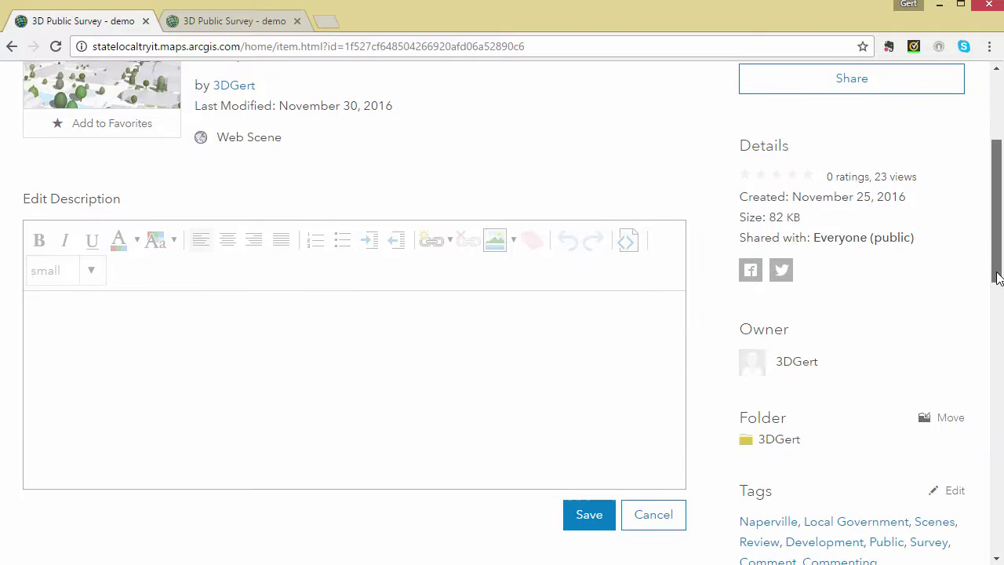
pyautogui.click(294, 315)
pyautogui.write('Answer the questions based on what you see in the scene. The application will take you around the pre-defined viewpoints to answers the survey questions for these locations.  You can also enter survey responses for any location in the scene by simply navigating yourself using the mouse or on screen navigation buttons.  Survey response locations are shown in the scene together with the number of responses and an indication of sentiment at every location.')
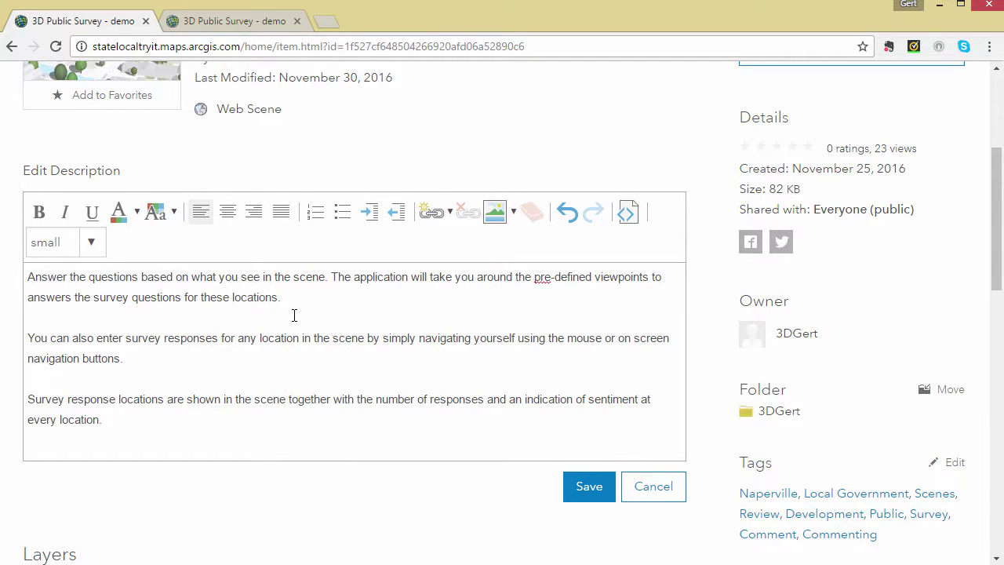
pyautogui.click(603, 487)
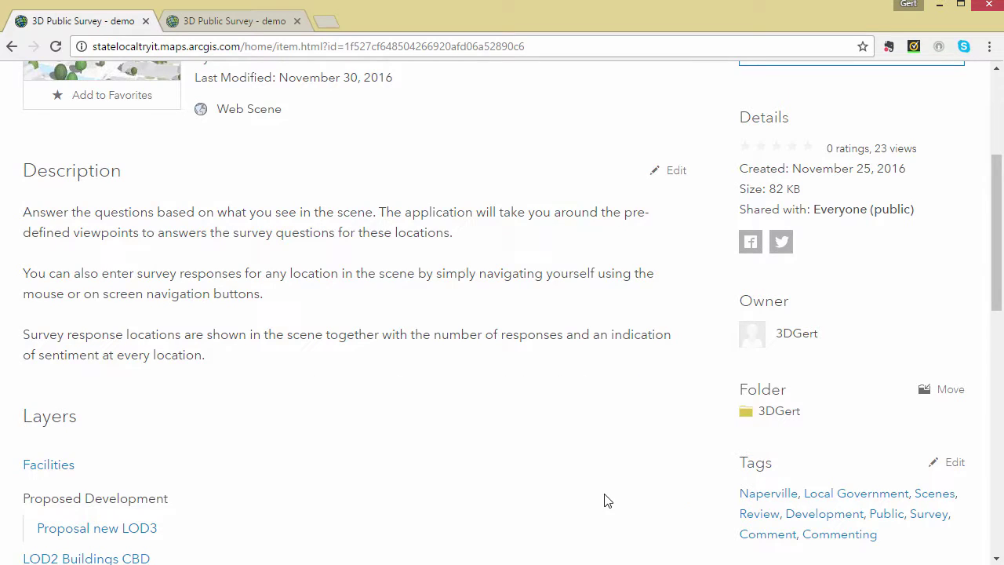
# Set thumbnail.jpg as the item's thumbnail
pyautogui.moveTo(998, 290); pyautogui.dragTo(986, 153)
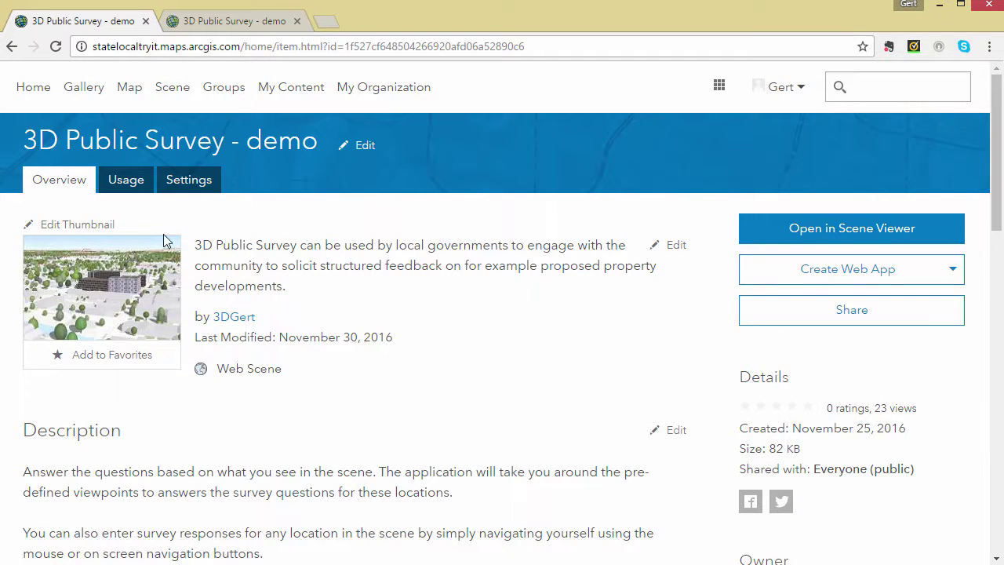
pyautogui.click(92, 226)
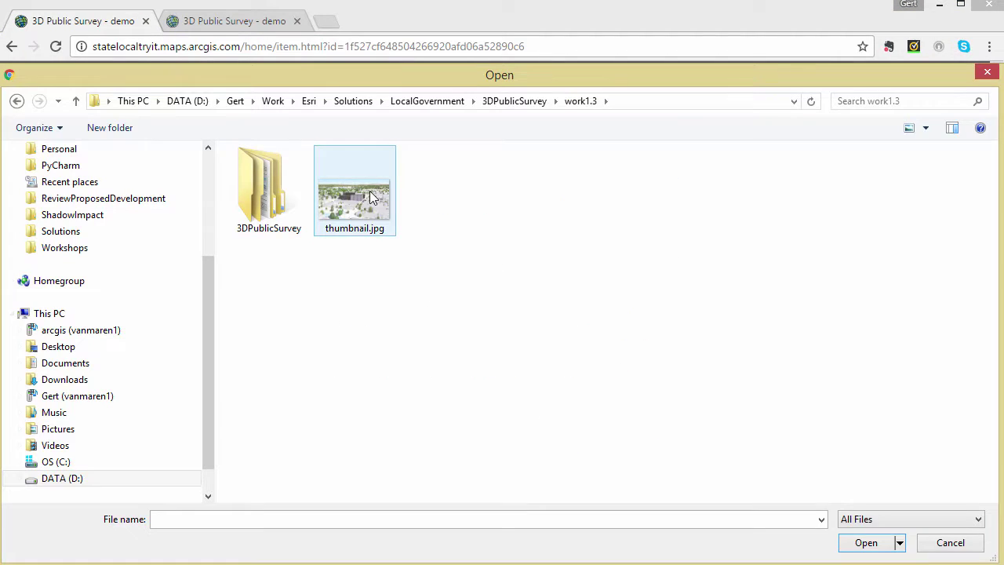
pyautogui.click(365, 203)
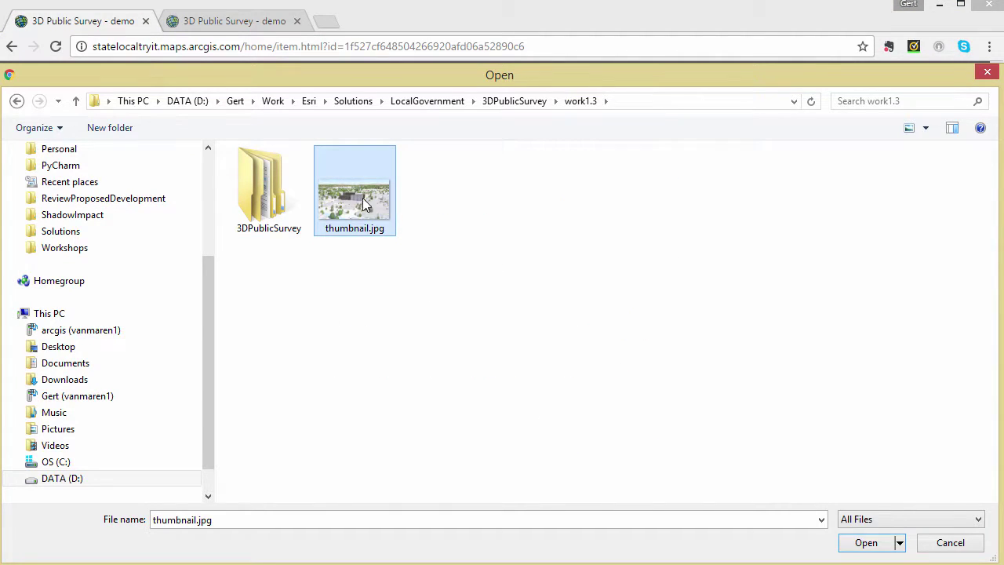
pyautogui.click(866, 542)
pyautogui.click(556, 430)
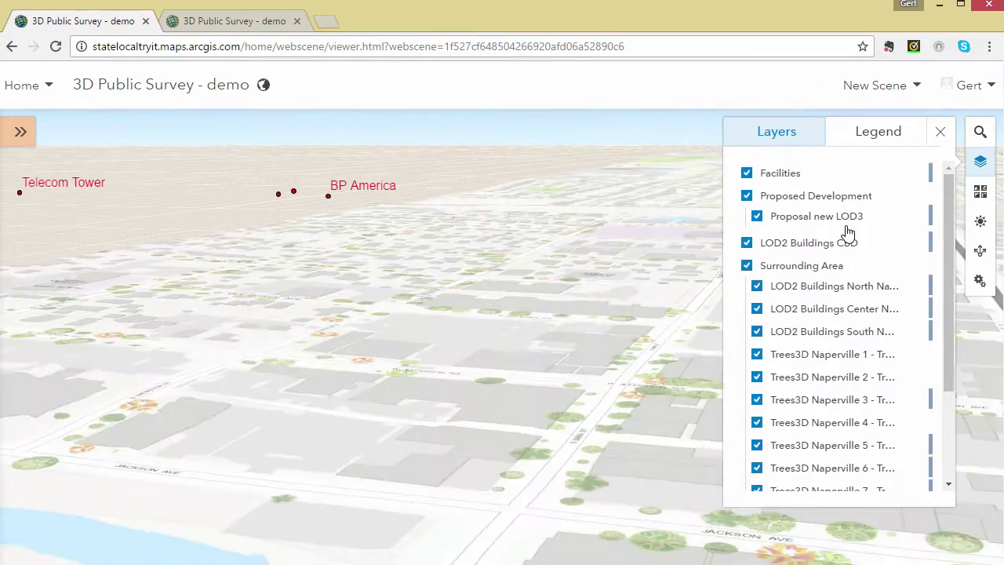
# Search layers for 'survey' and add MyResponses to the scene
pyautogui.click(20, 131)
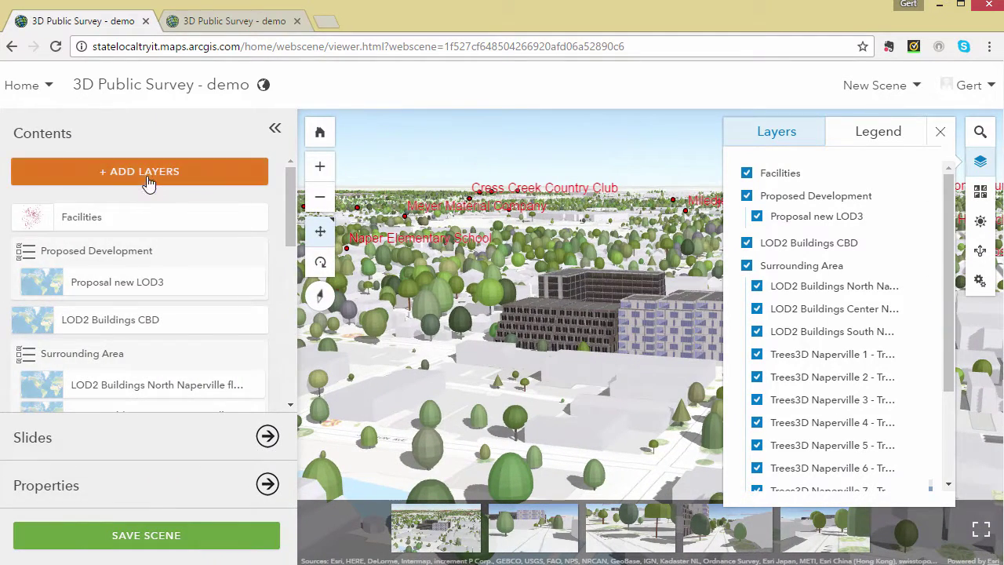
pyautogui.click(147, 173)
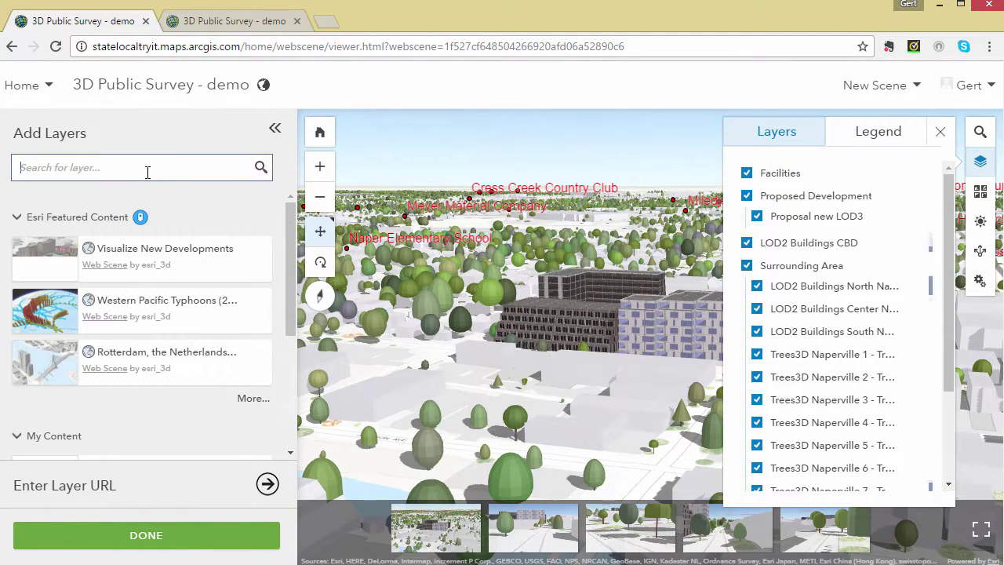
pyautogui.write('surve')
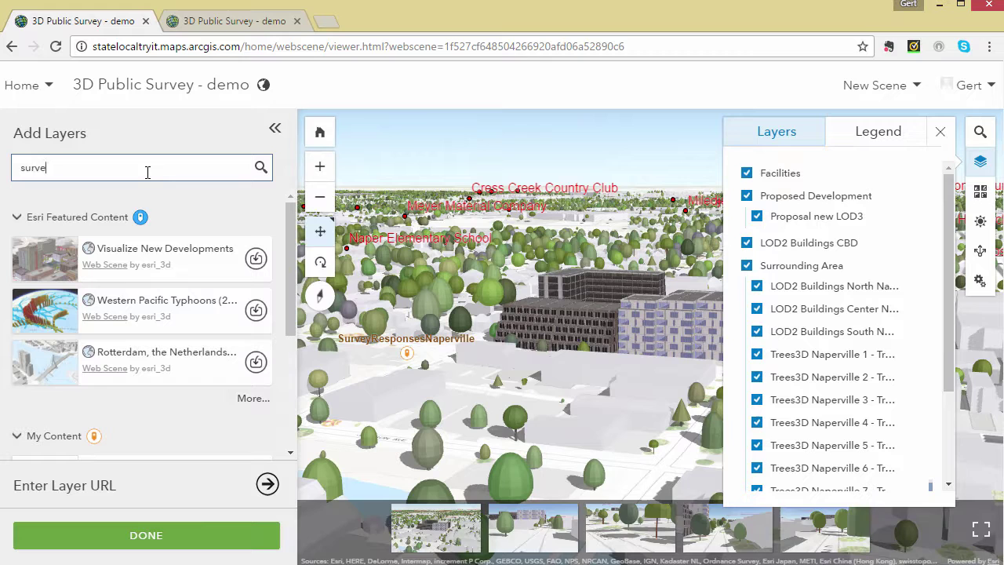
pyautogui.write('y')
pyautogui.press('Return')
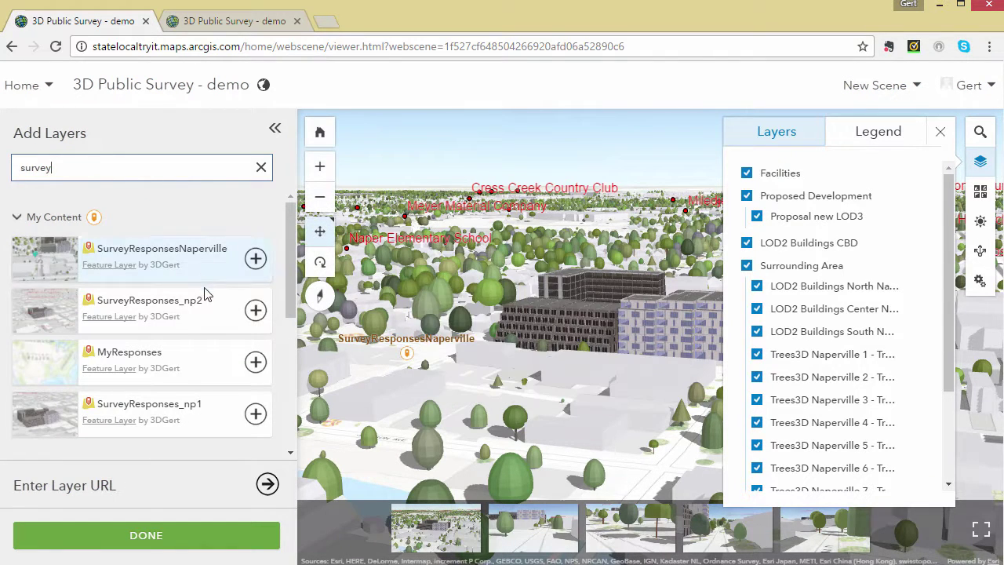
pyautogui.click(254, 362)
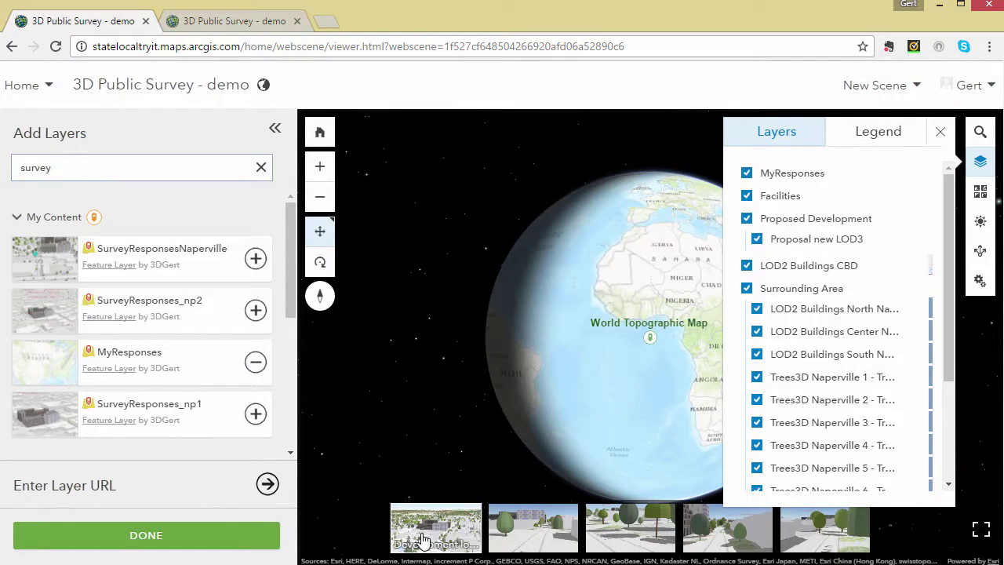
pyautogui.click(421, 538)
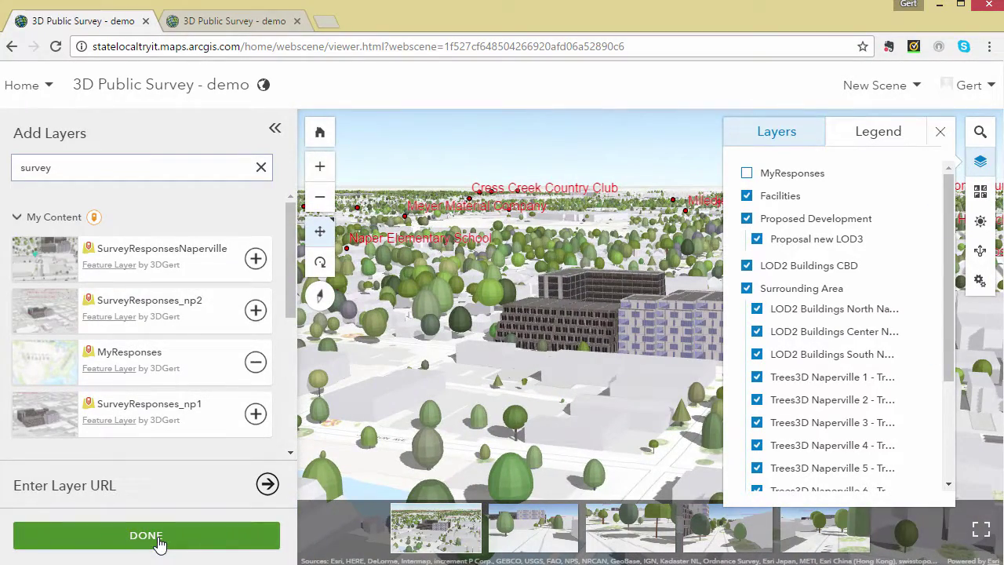
pyautogui.click(146, 535)
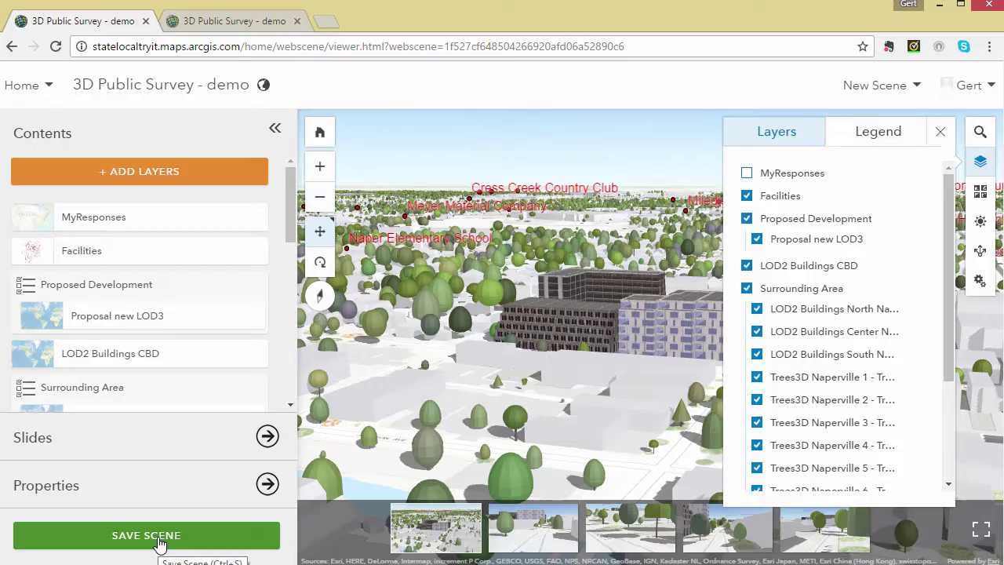
# Save the scene and select its webscene ID in the address bar
pyautogui.click(160, 539)
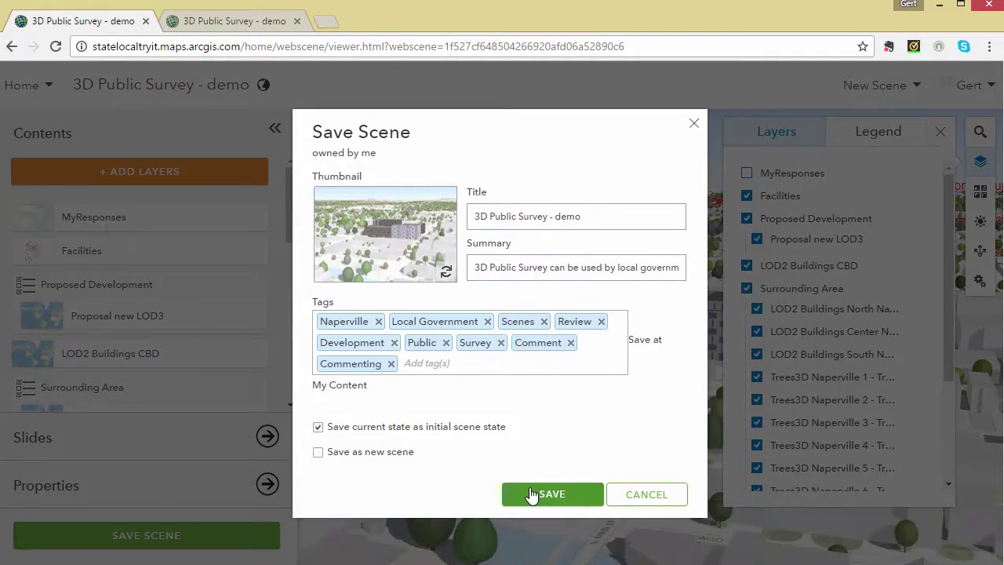
pyautogui.click(531, 494)
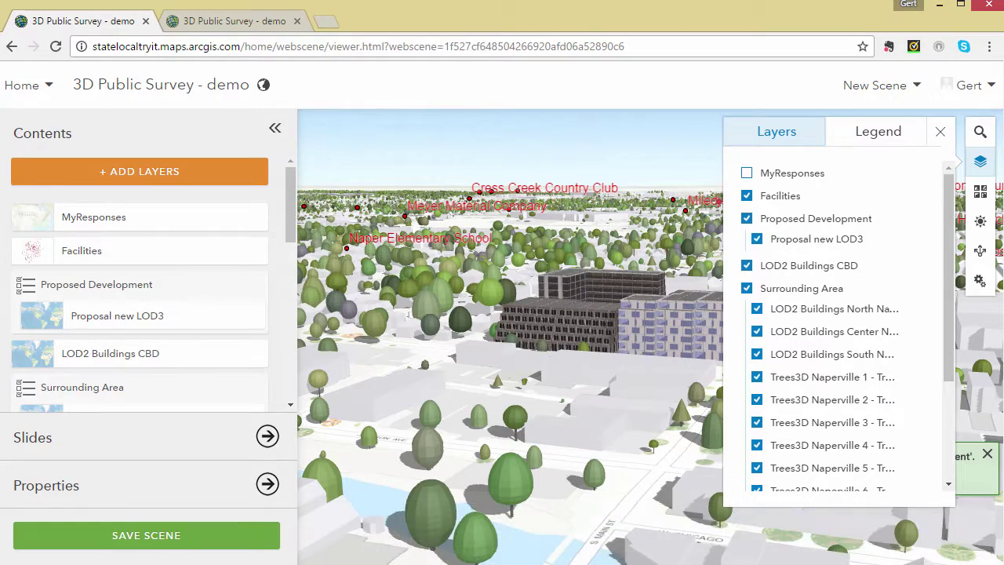
pyautogui.moveTo(445, 47); pyautogui.dragTo(661, 49)
pyautogui.hotkey('ctrl', 'c')
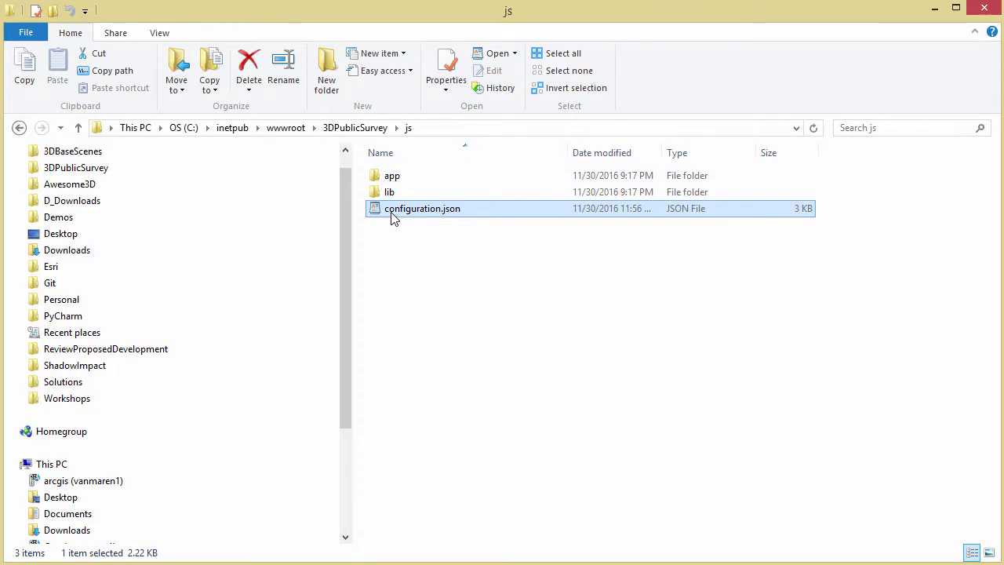
# Paste the copied webscene ID into the webscene value of configuration.json
pyautogui.doubleClick(394, 210)
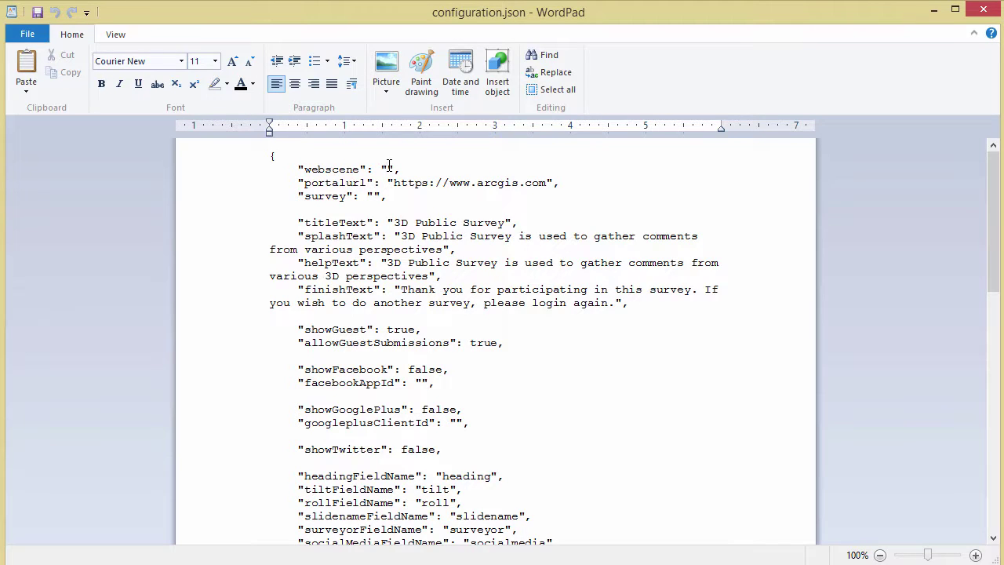
pyautogui.hotkey('ctrl', 'v')
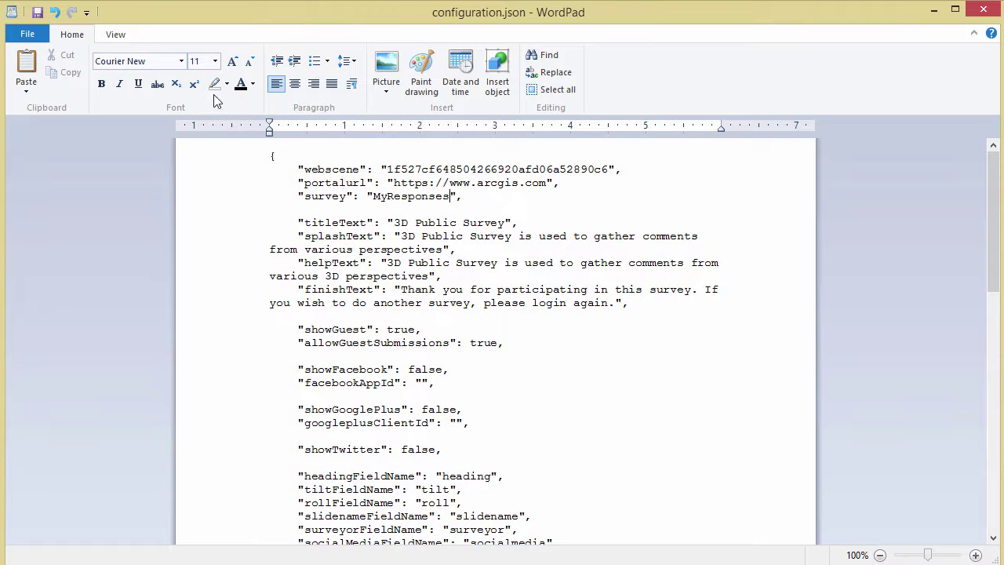
pyautogui.moveTo(994, 237); pyautogui.dragTo(946, 473)
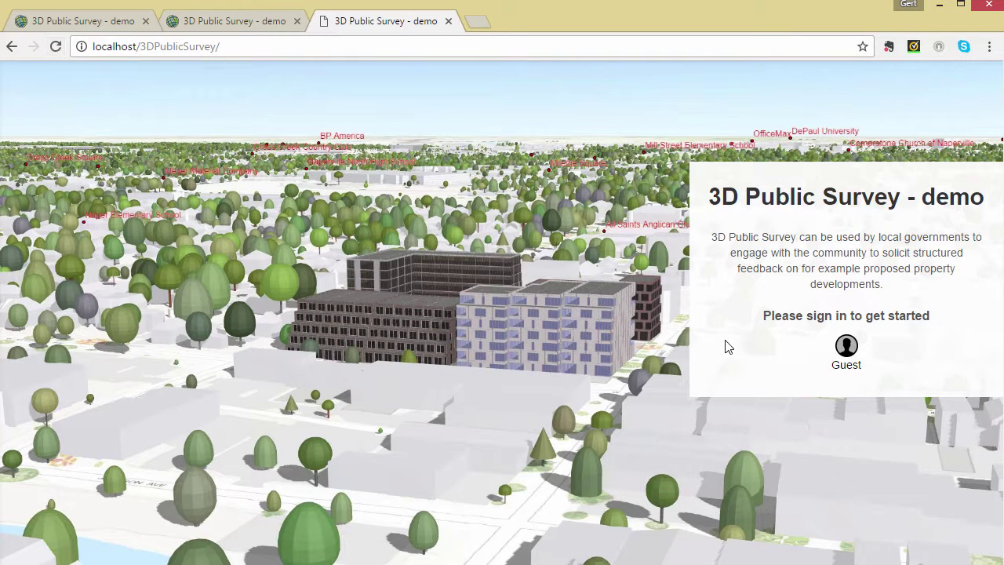
# Sign in to the 3D Public Survey app as Guest
pyautogui.click(846, 346)
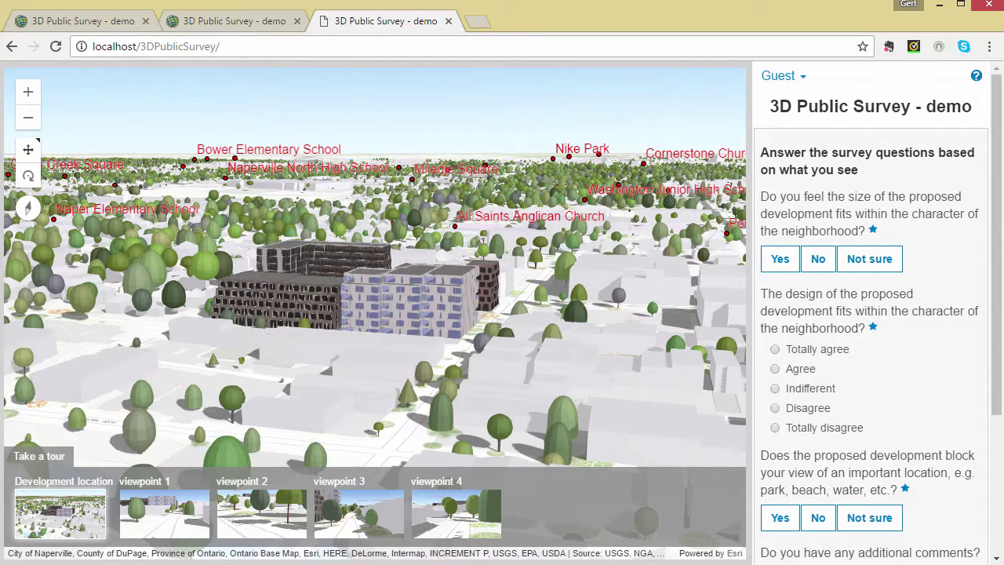
# Answer No to the blocked-view question, comment 'Looks great', and submit the response
pyautogui.scroll(-2, 988, 240)
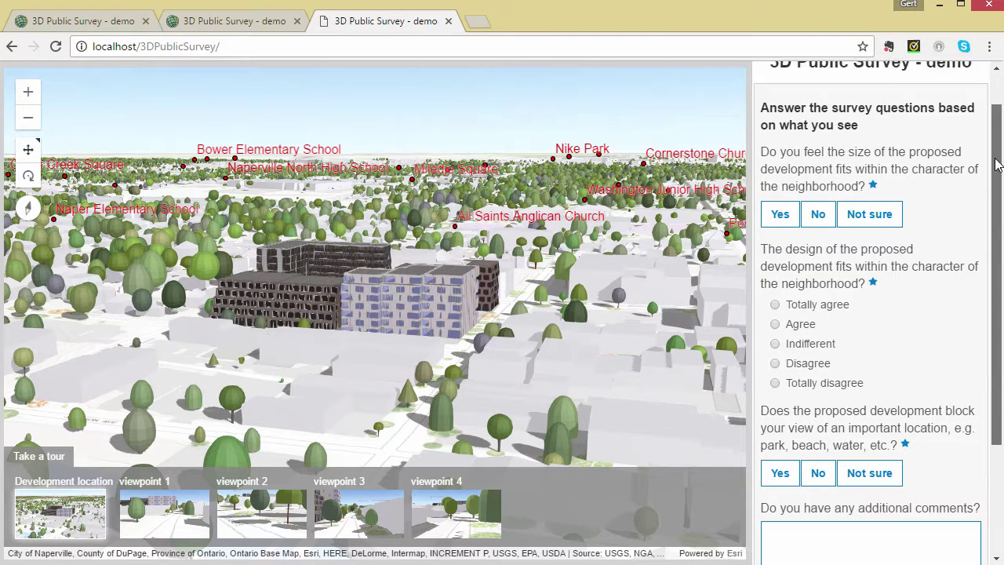
pyautogui.scroll(3, 987, 273)
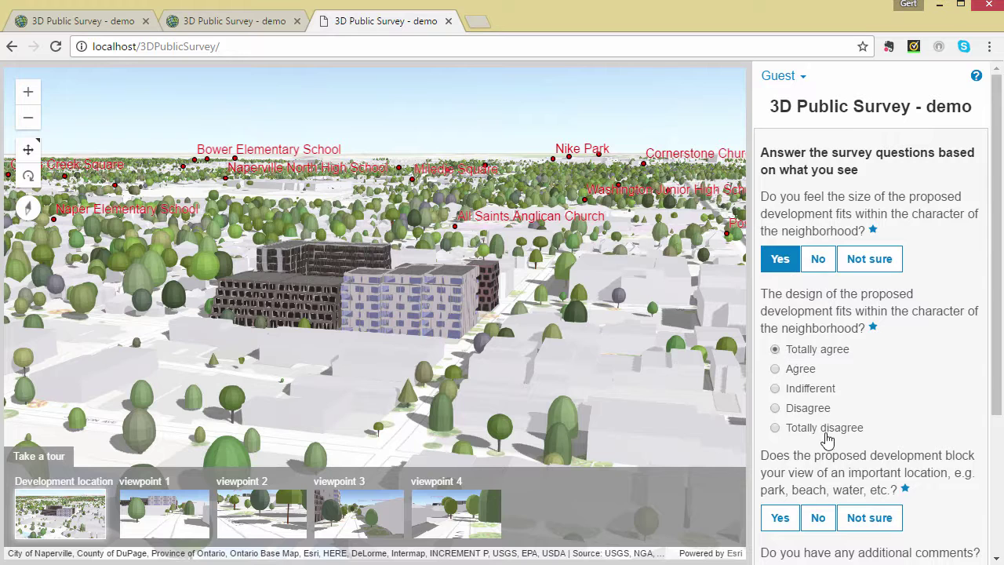
pyautogui.click(818, 517)
pyautogui.moveTo(994, 368); pyautogui.dragTo(984, 487)
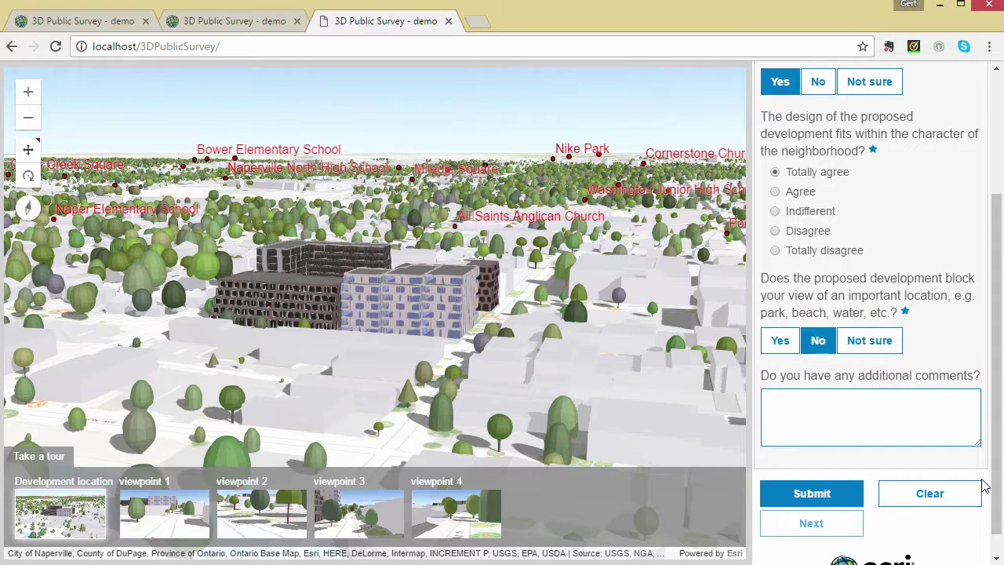
pyautogui.click(820, 396)
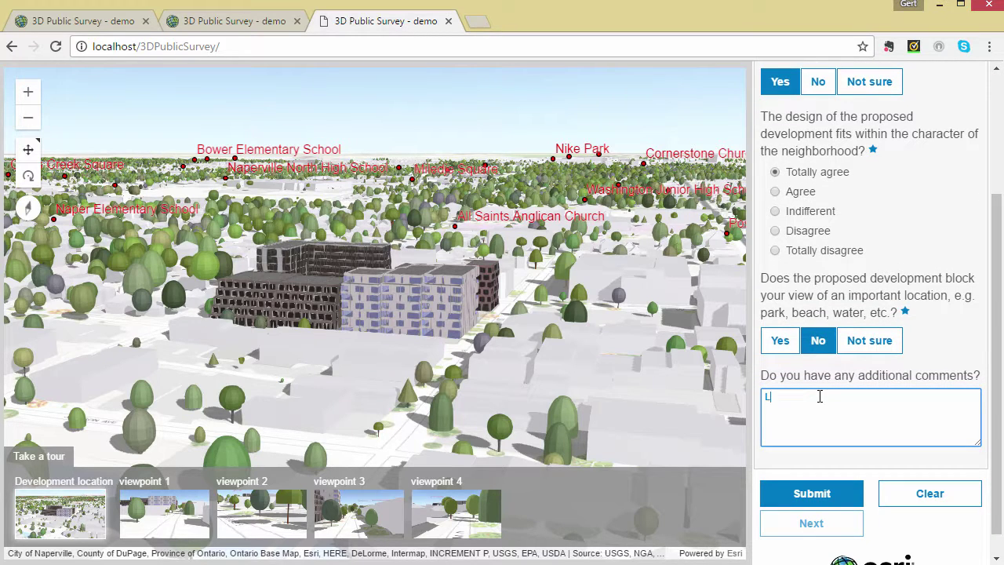
pyautogui.click(833, 499)
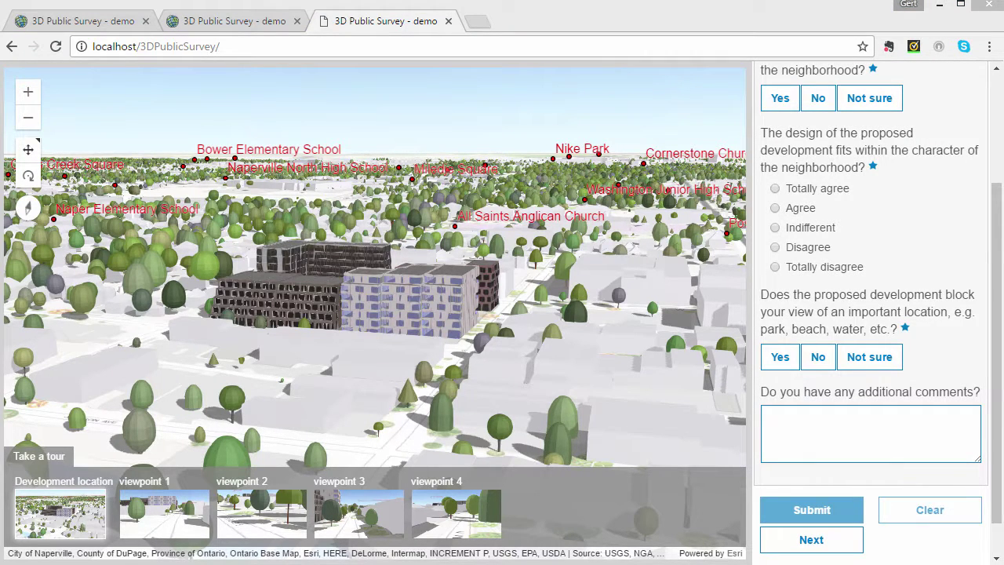
# From viewpoint 1, answer Totally disagree and Yes, comment 'too big', and submit
pyautogui.click(815, 549)
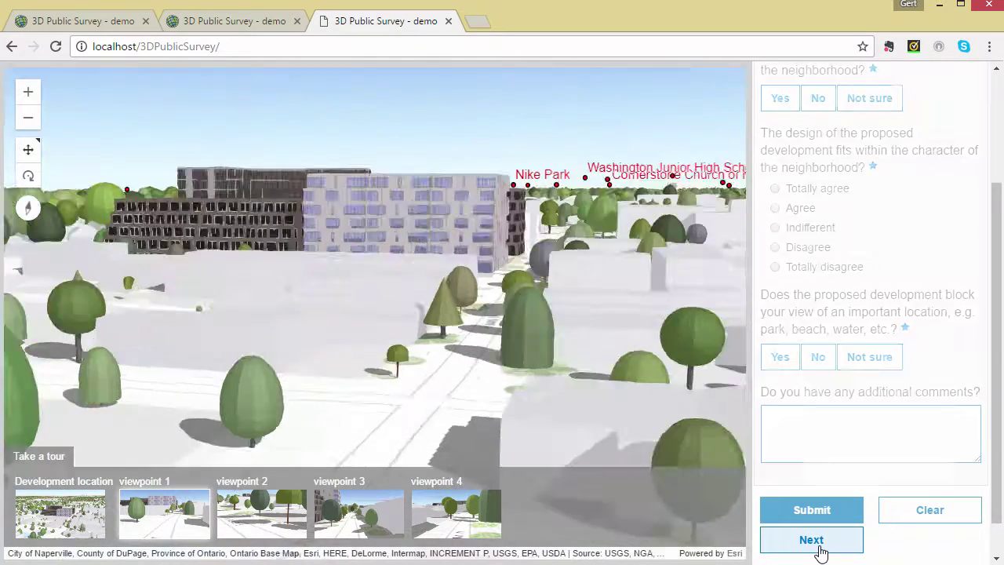
pyautogui.scroll(3, 824, 137)
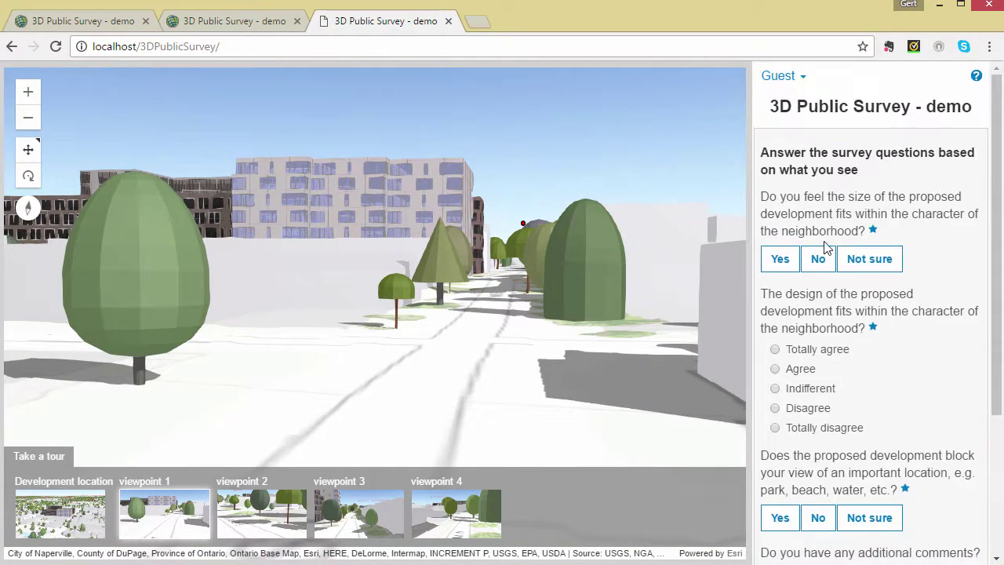
pyautogui.click(819, 259)
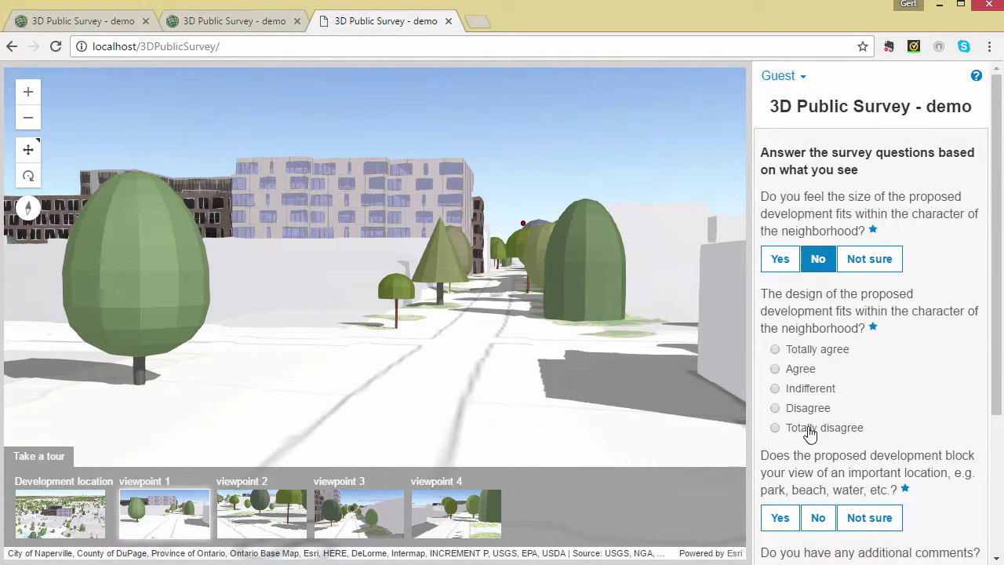
pyautogui.click(779, 517)
pyautogui.scroll(-3, 922, 452)
pyautogui.click(874, 424)
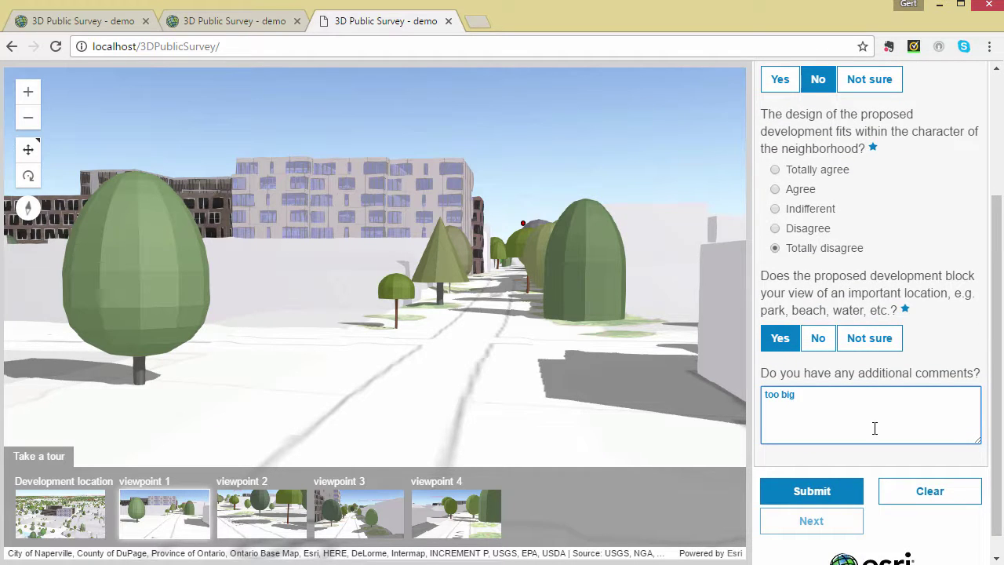
pyautogui.click(829, 491)
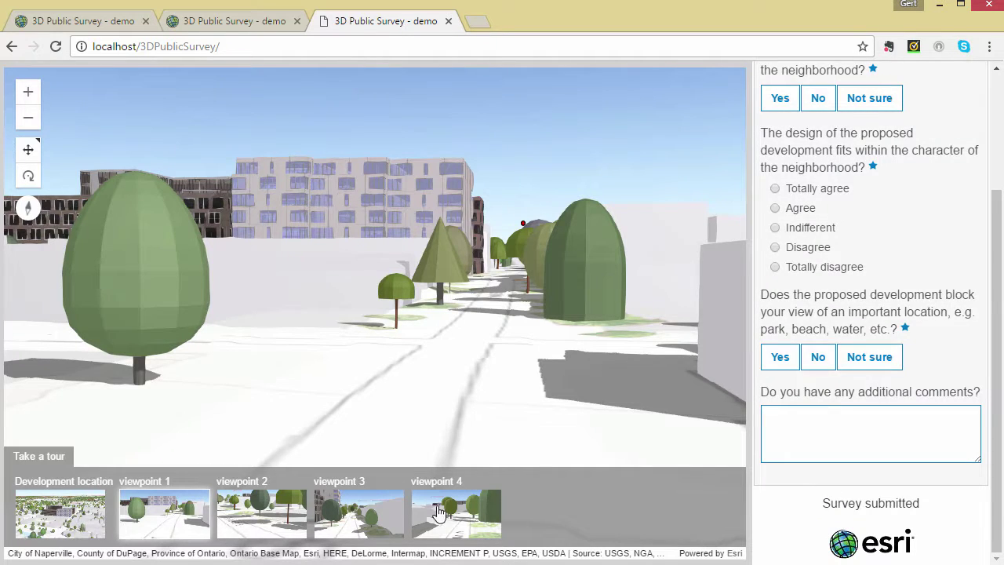
# From viewpoint 3, answer Not sure and Indifferent, comment 'fine by me', and submit
pyautogui.click(386, 514)
pyautogui.moveTo(996, 193); pyautogui.dragTo(995, 100)
pyautogui.click(869, 234)
pyautogui.click(810, 366)
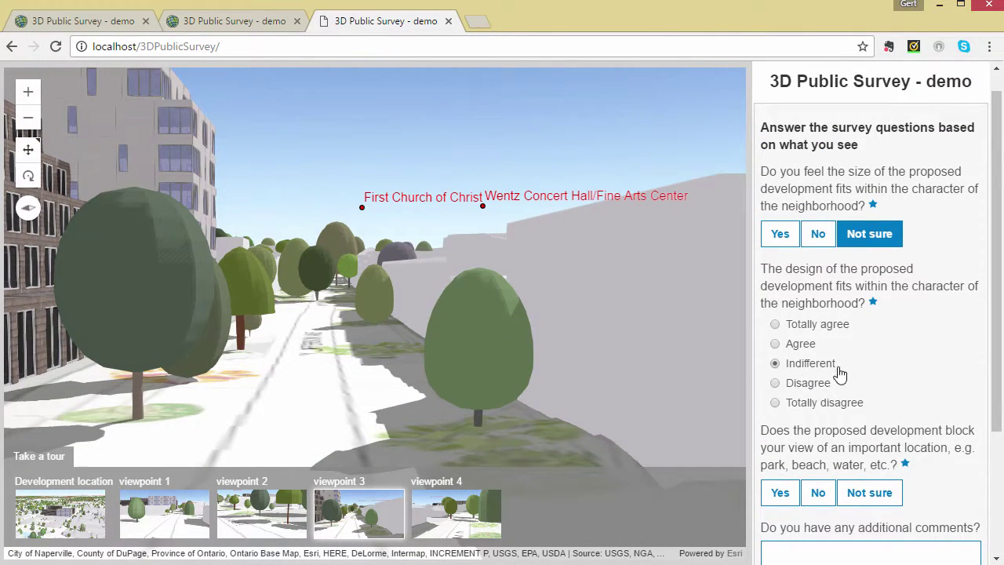
pyautogui.moveTo(997, 369); pyautogui.dragTo(997, 463)
pyautogui.click(852, 428)
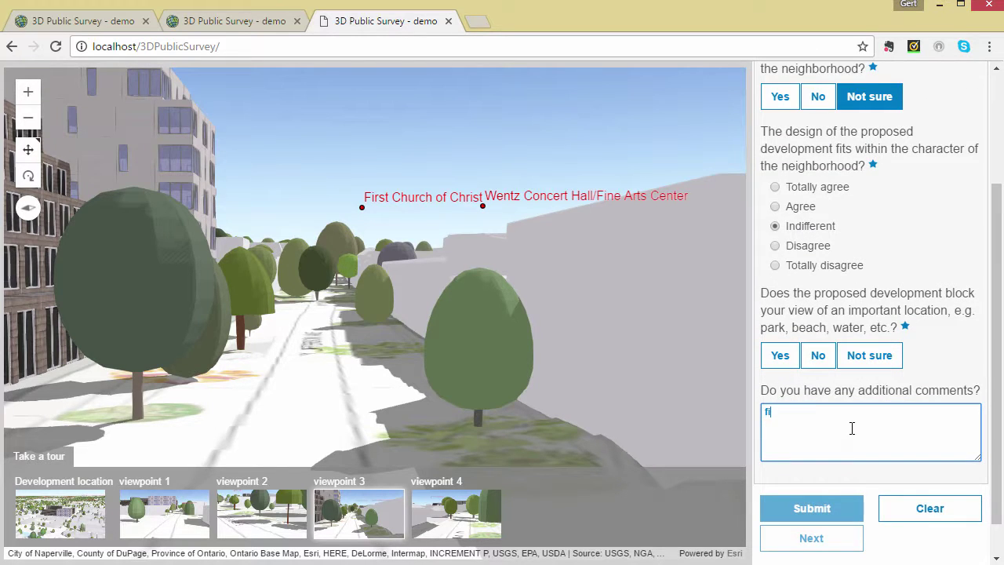
pyautogui.write('fine by me')
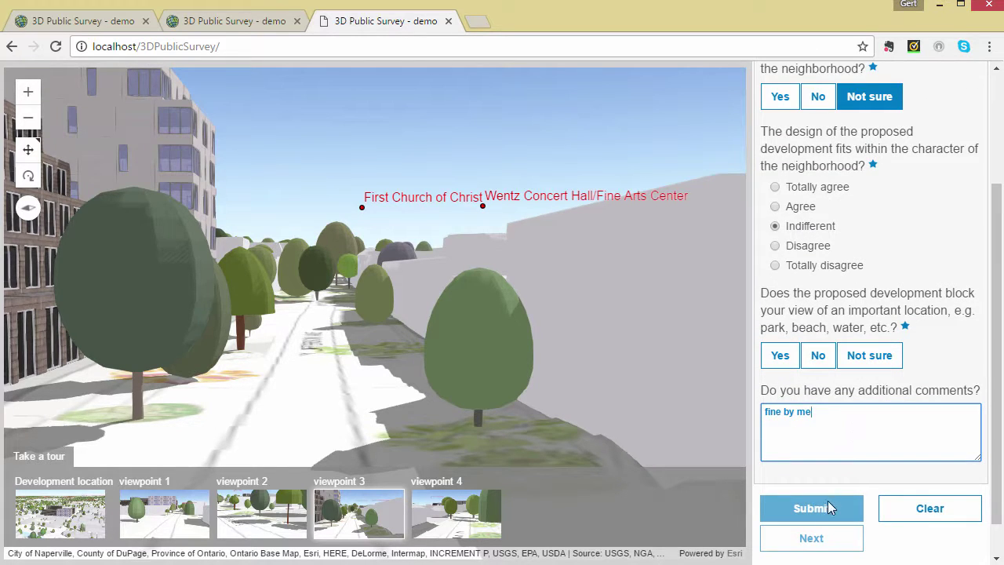
pyautogui.click(818, 510)
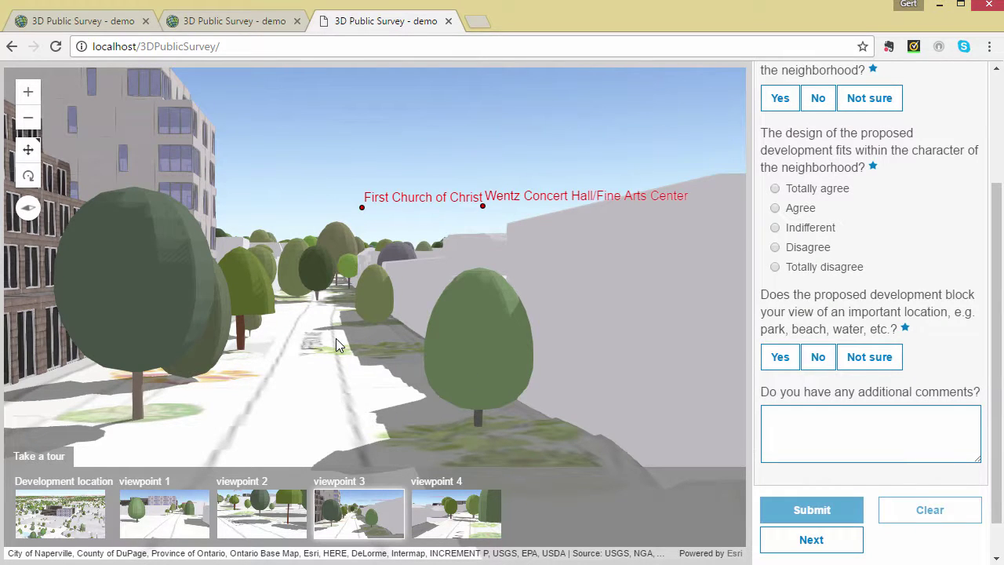
# Zoom out over W Jefferson Ave and open the response summary at the development's yellow marker
pyautogui.moveTo(336, 338); pyautogui.dragTo(258, 401)
pyautogui.scroll(-5, 263, 396)
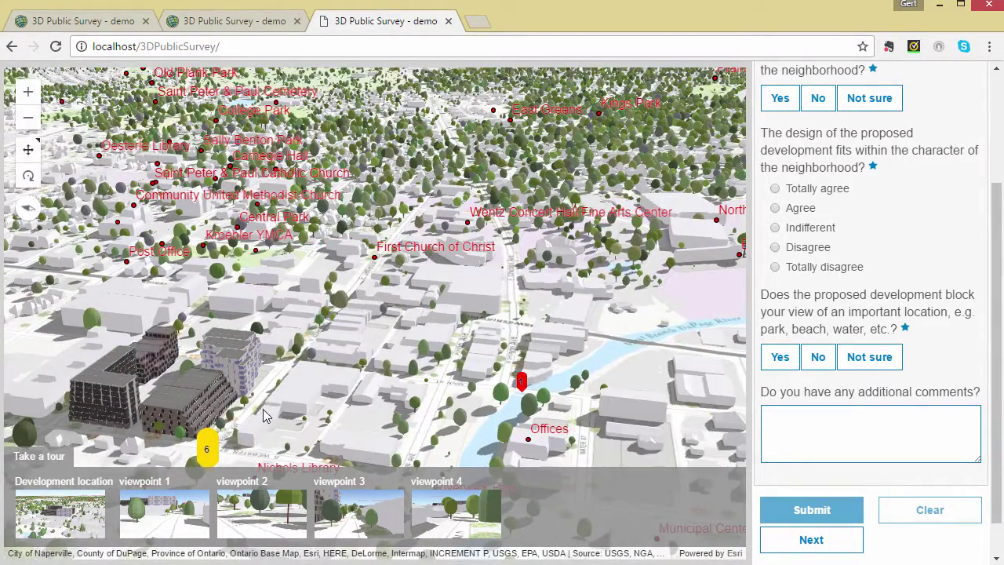
pyautogui.moveTo(263, 416); pyautogui.dragTo(326, 313)
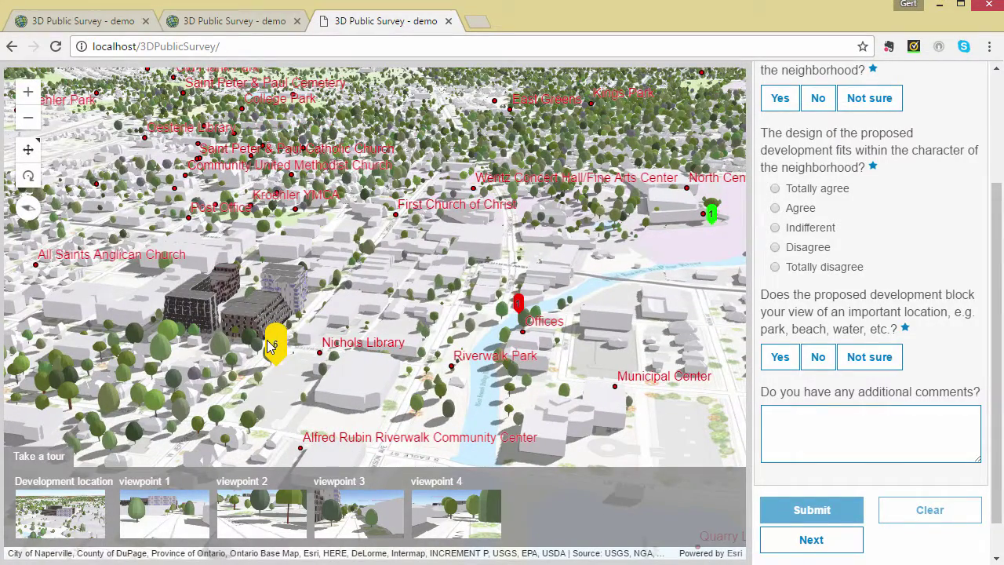
pyautogui.click(276, 342)
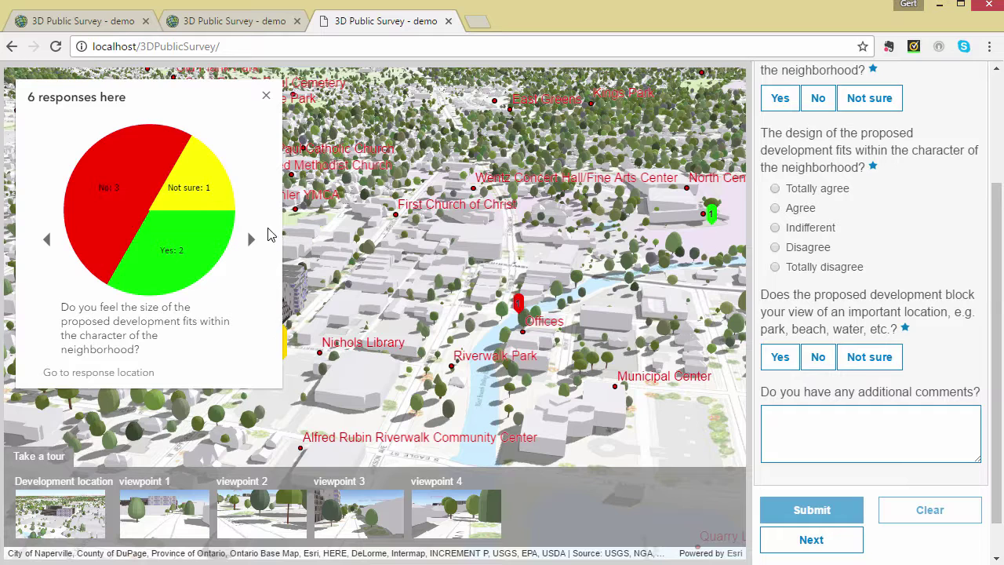
# Page through the size and view-blocking pie charts, then fly back to the response location
pyautogui.click(248, 242)
pyautogui.click(247, 239)
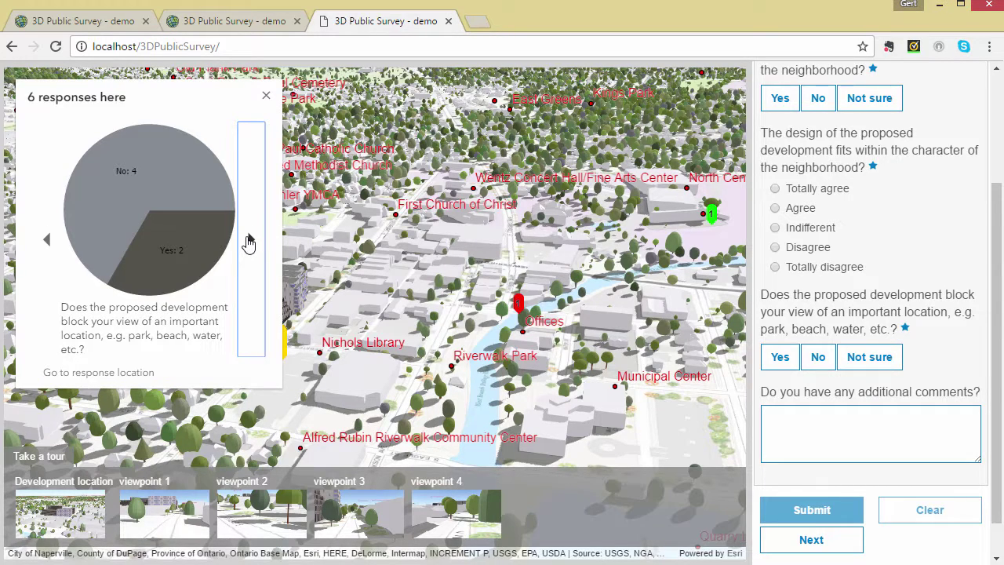
pyautogui.click(248, 242)
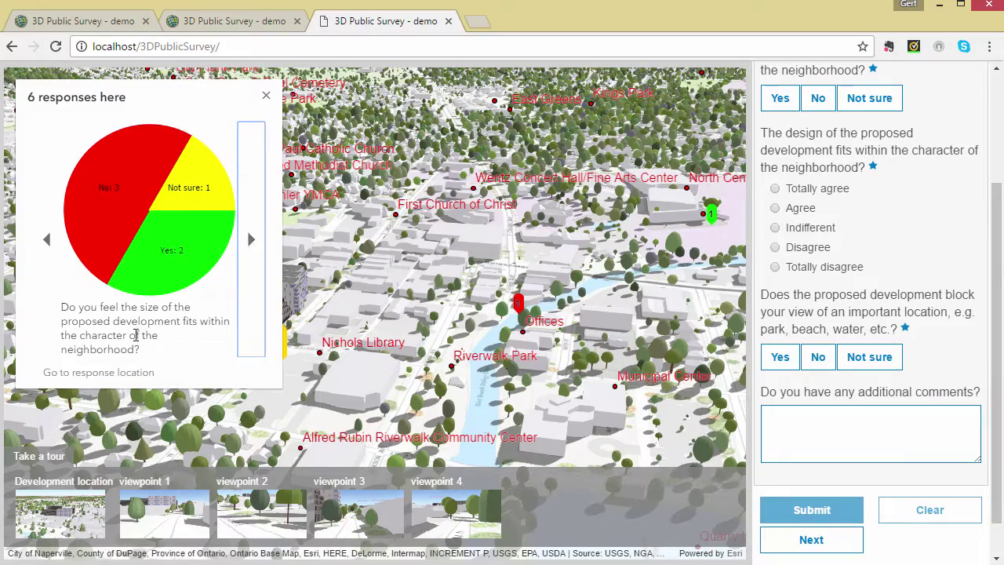
pyautogui.click(107, 371)
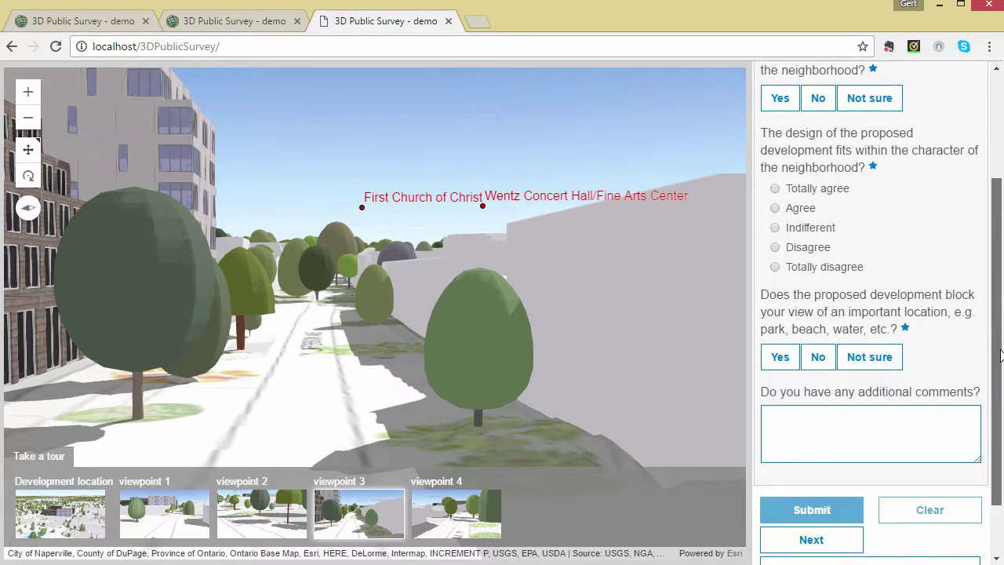
# Show the submitted responses at viewpoint 3 and page through five of them, then turn responses off and finish the session
pyautogui.scroll(-1, 1002, 357)
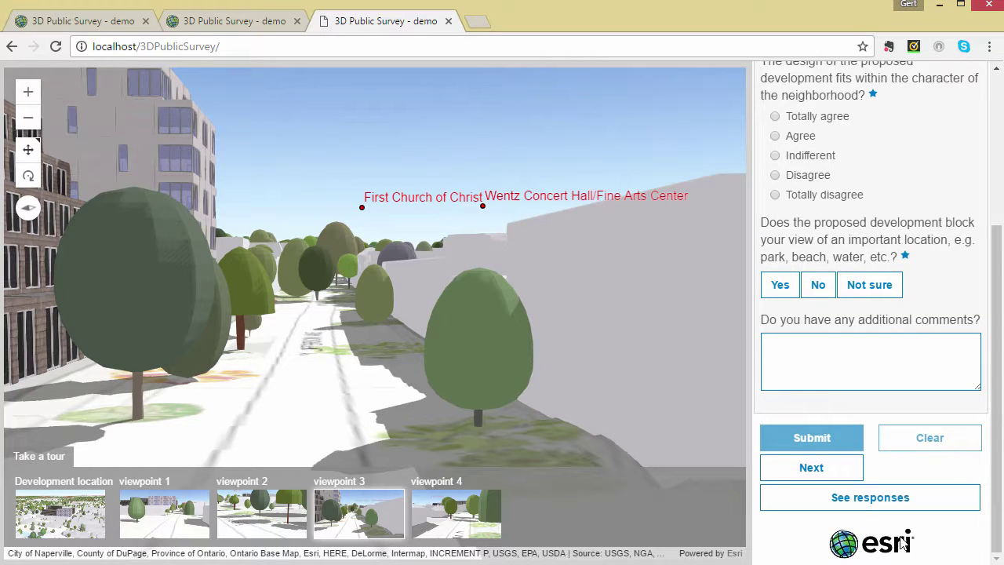
pyautogui.click(886, 498)
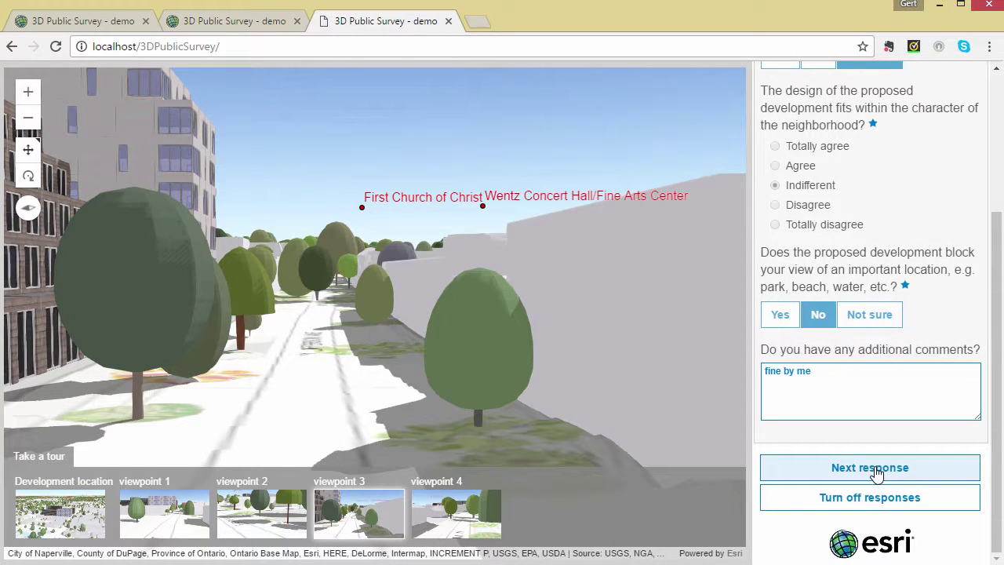
pyautogui.click(876, 467)
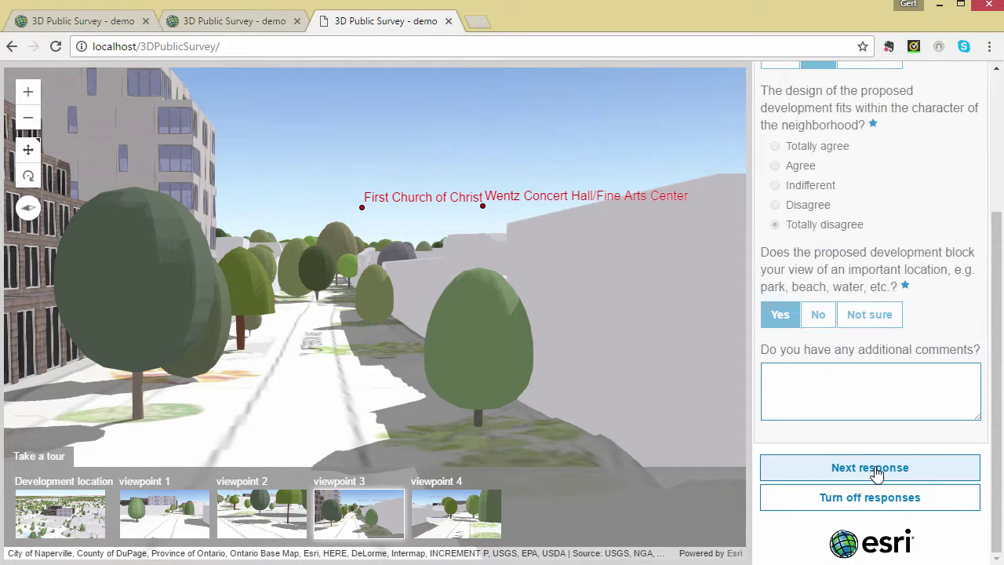
pyautogui.click(876, 469)
pyautogui.click(876, 469)
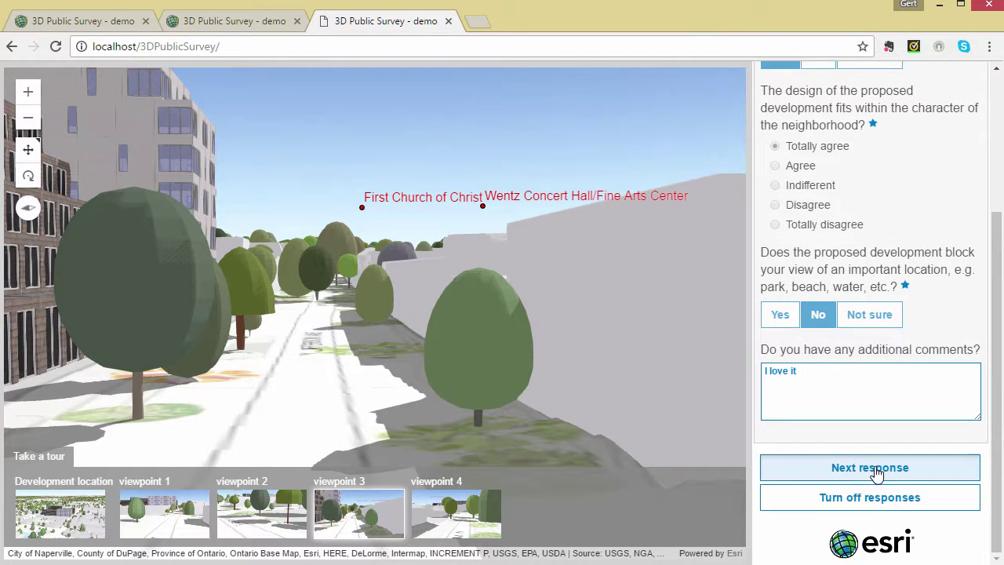
pyautogui.click(876, 469)
pyautogui.click(876, 470)
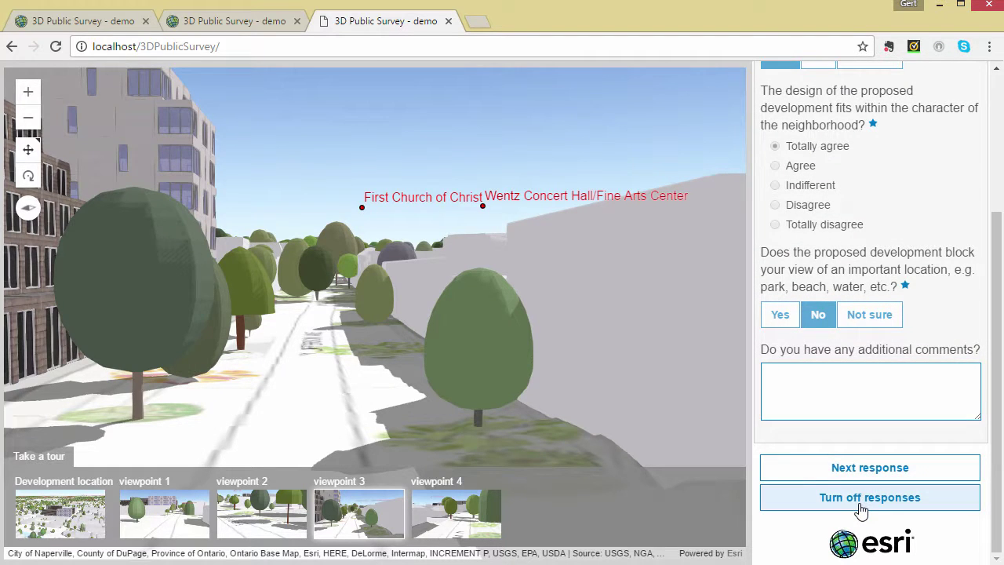
pyautogui.click(861, 506)
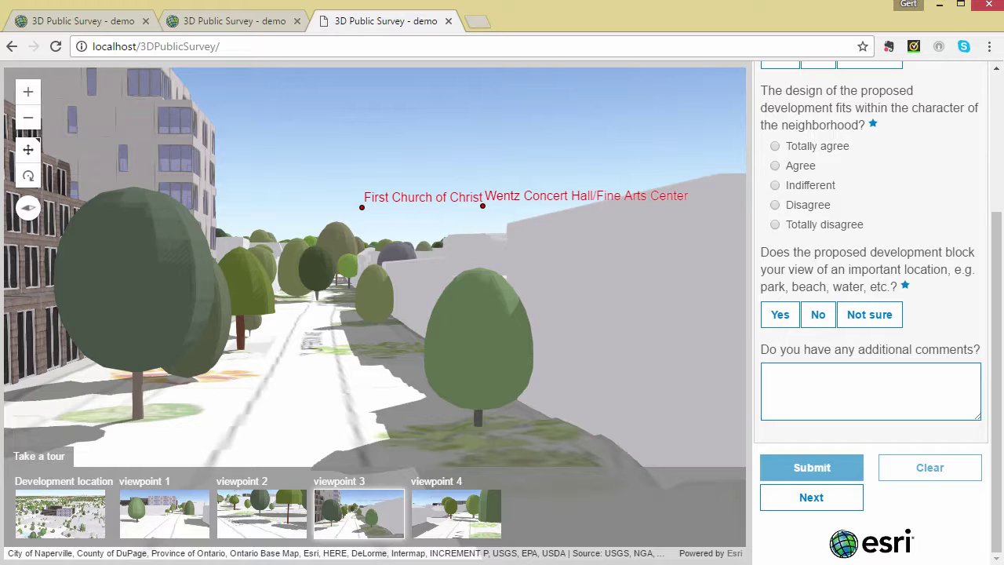
pyautogui.click(951, 517)
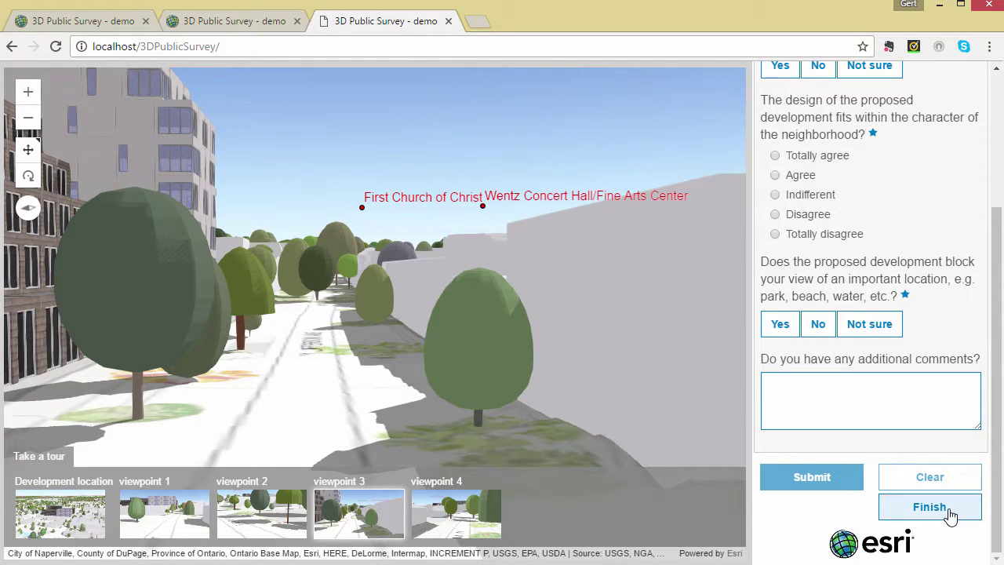